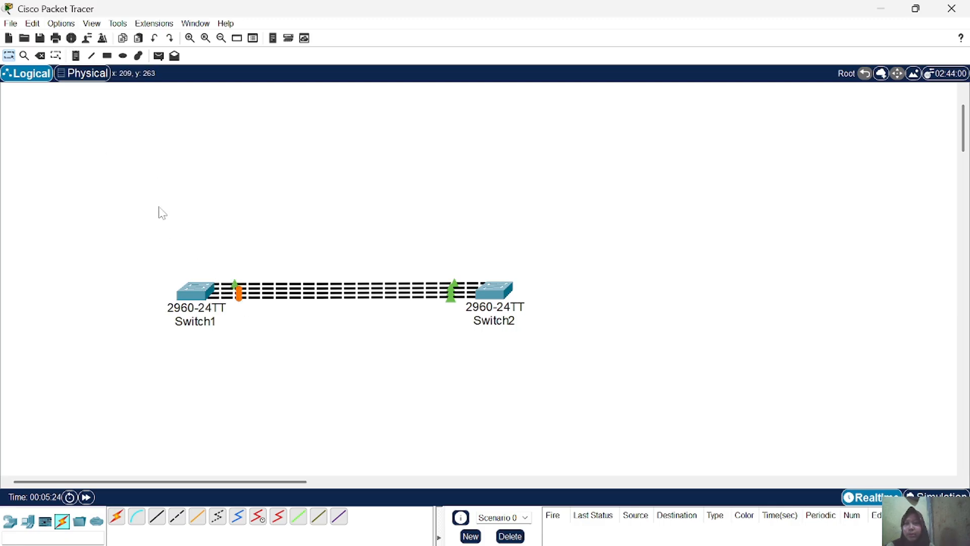
click(64, 25)
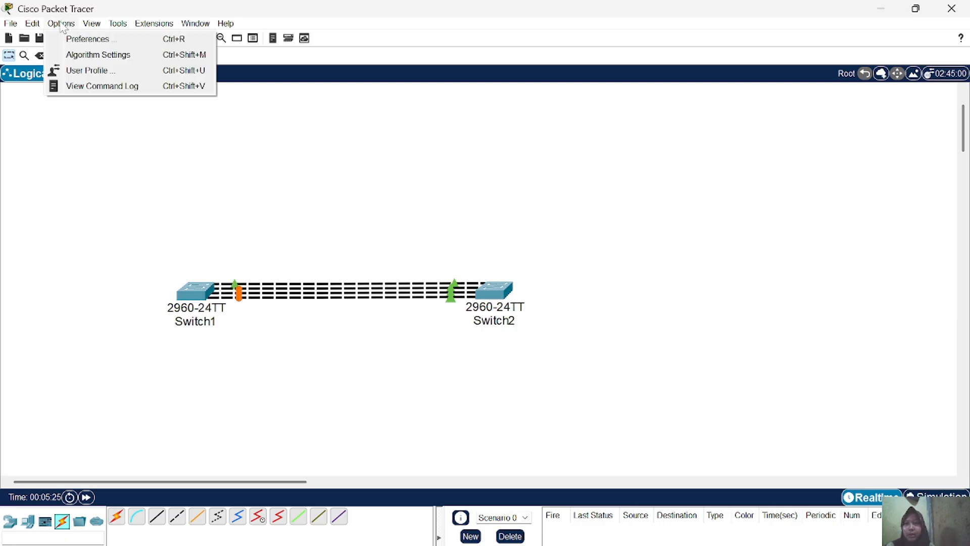
click(81, 39)
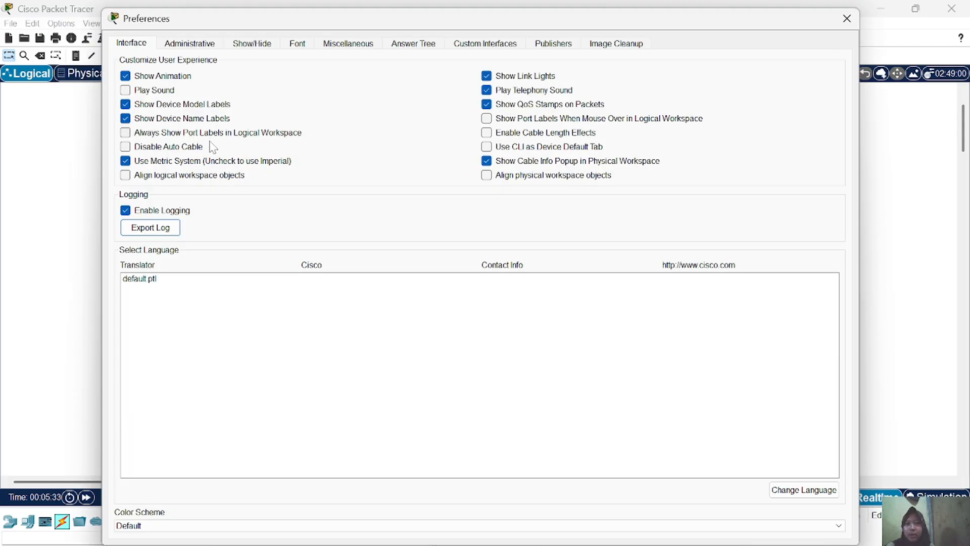
click(847, 20)
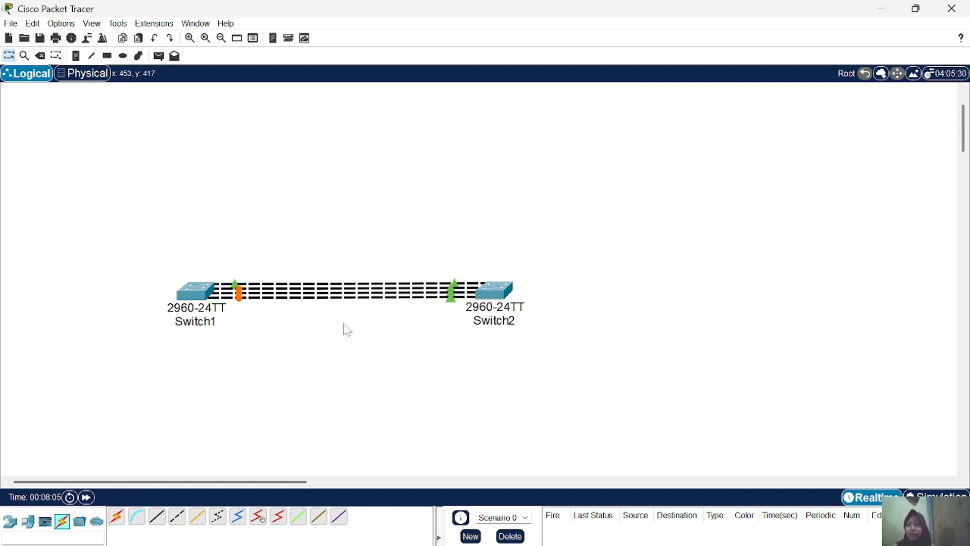
Step: Enable the preference to always show port labels in the logical workspace
click(68, 26)
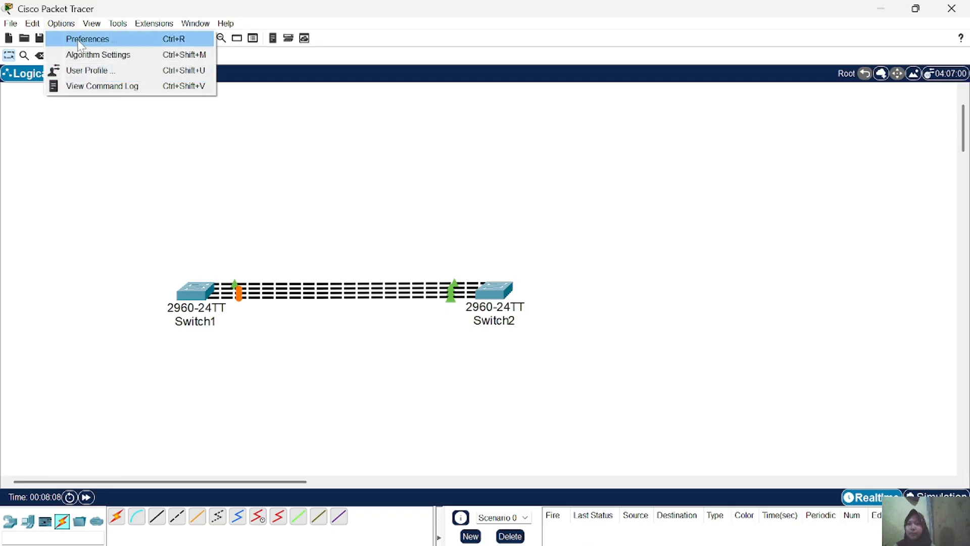
click(81, 39)
click(124, 135)
click(125, 133)
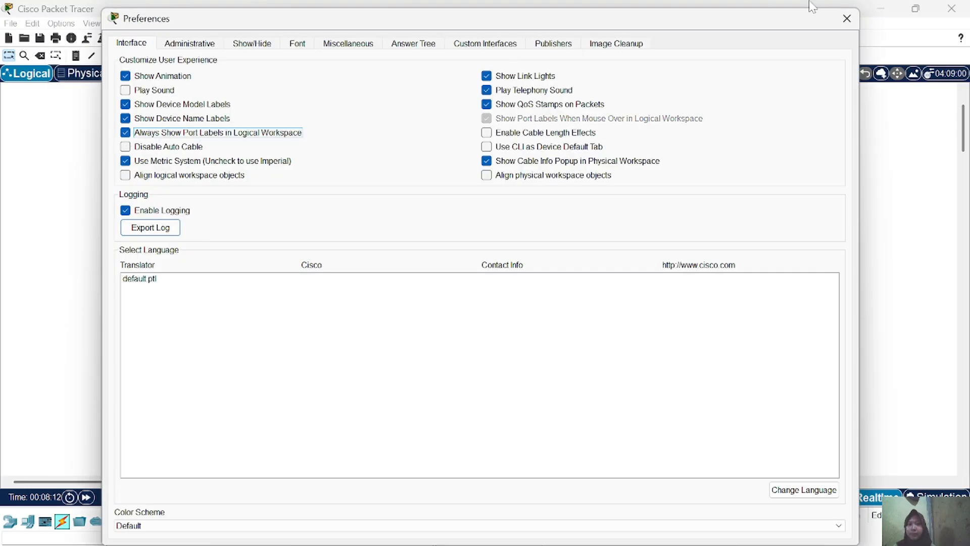
click(846, 18)
Step: Open Switch1's command line and enter global configuration mode with en and conf t
click(187, 291)
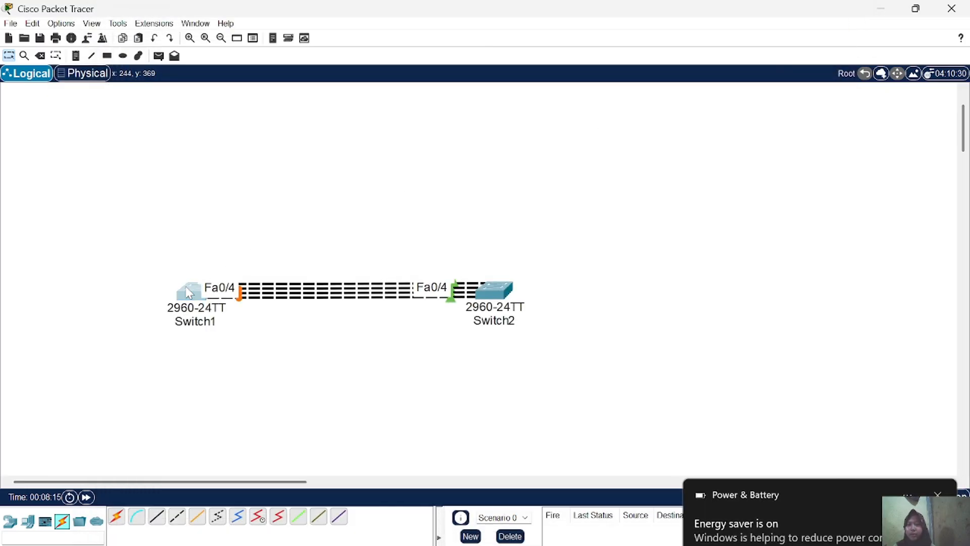
click(431, 76)
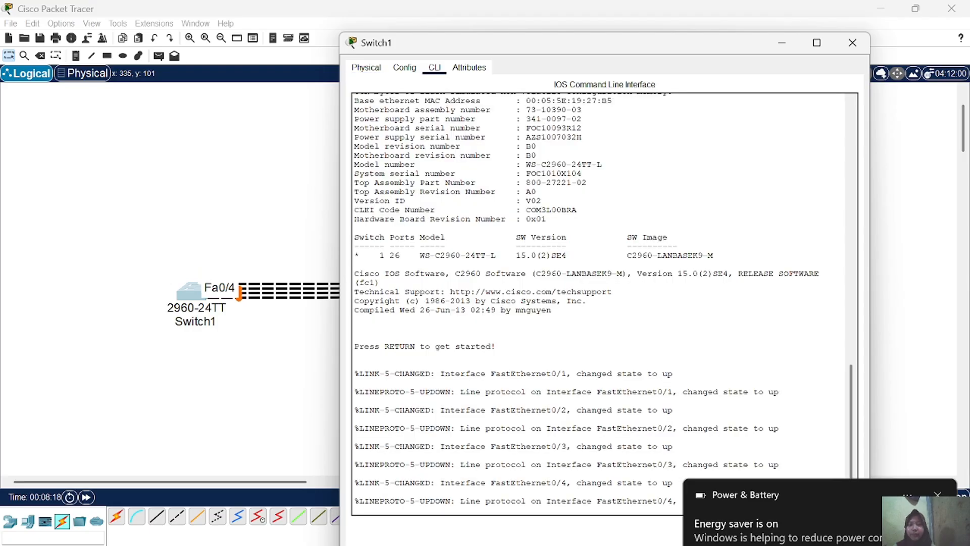
key(Return)
key(Return)
text(en)
key(Return)
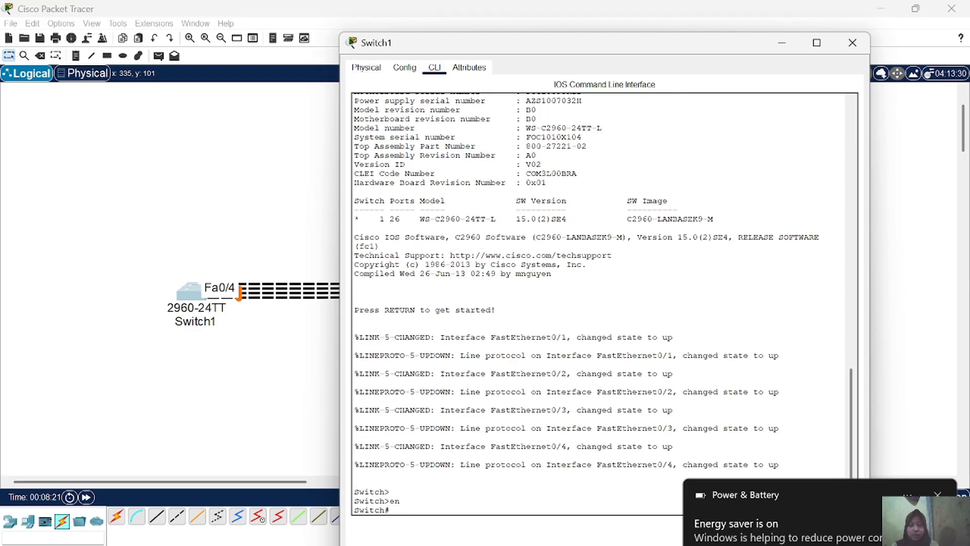
text(conf t)
key(Return)
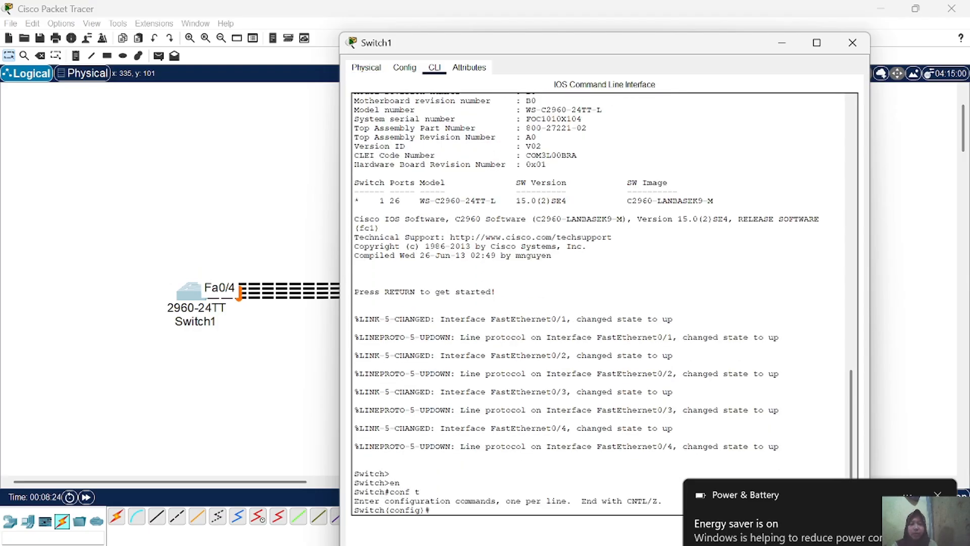
Step: Select interface range fa0/1-4 on Switch1 and set it to switchport mode trunk
text(int )
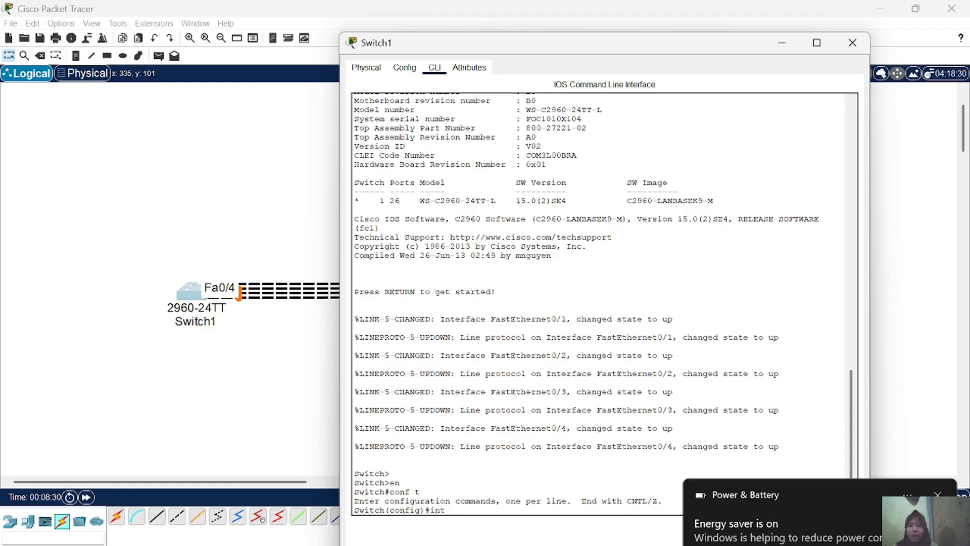
text(range fa0/1)
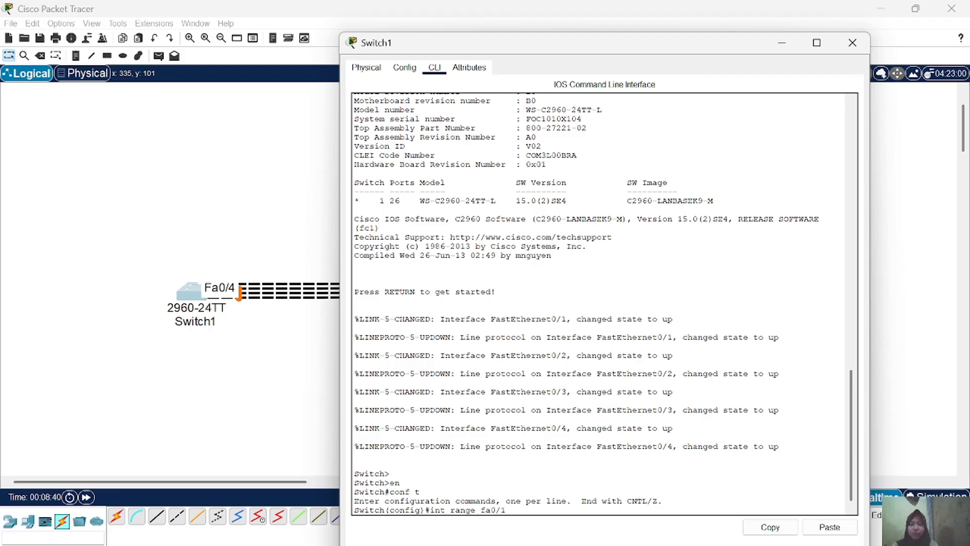
text(-4)
key(Return)
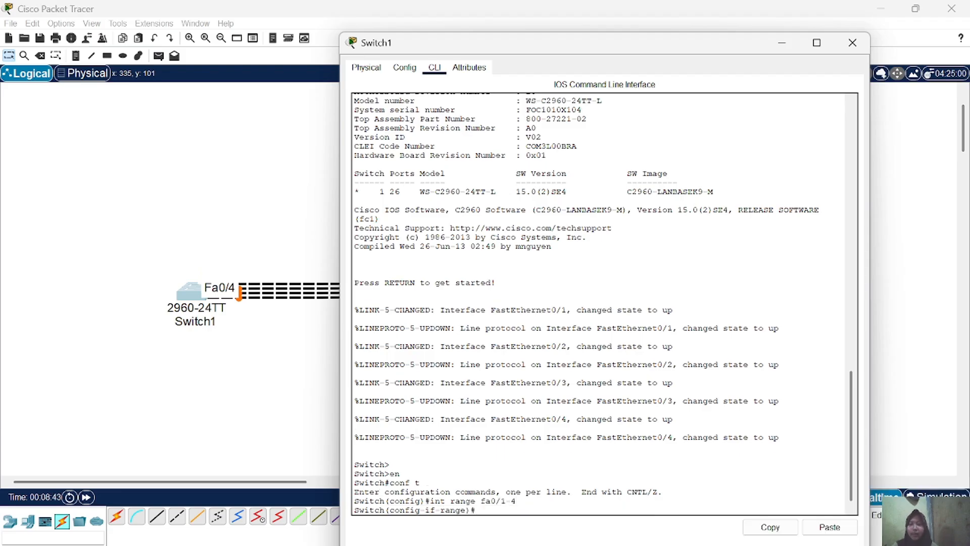
text(swith)
key(BackSpace)
text(chport)
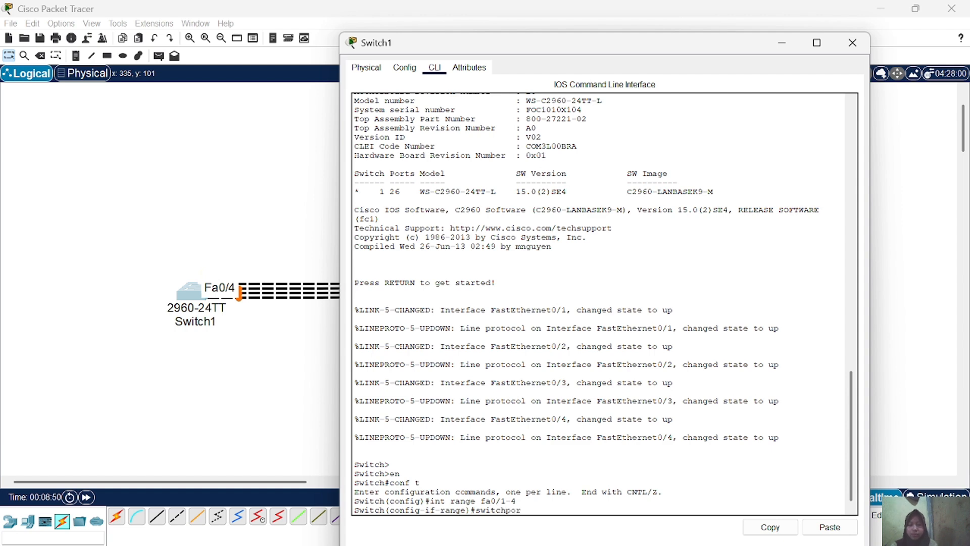
text( mode trunk)
key(Return)
key(Return)
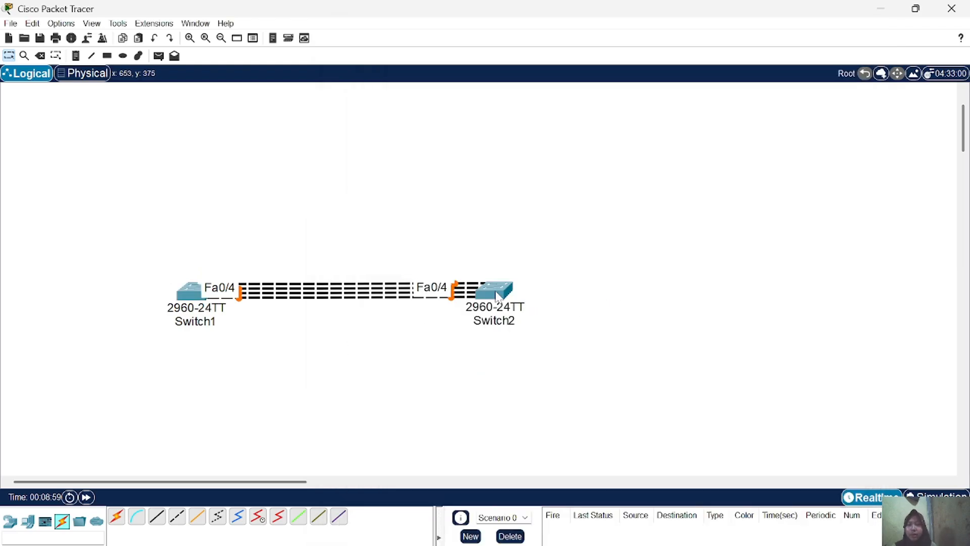
Step: Open Switch2's command line and enter global configuration mode with en and conf t
click(497, 298)
click(434, 67)
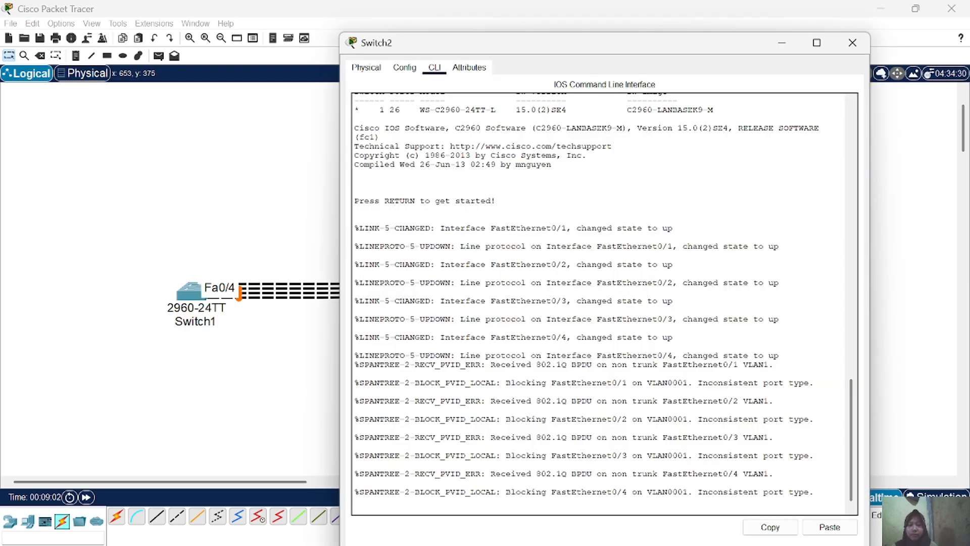
key(Return)
text(en)
key(Return)
text(conf)
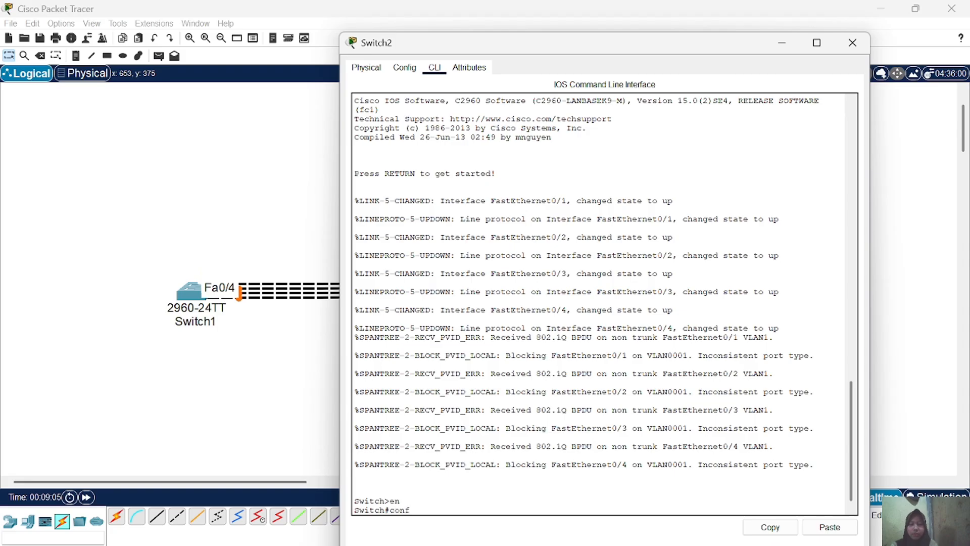
text( t)
key(Return)
Step: Enter interface range configuration for fa0/1-4 on Switch2
text(int range)
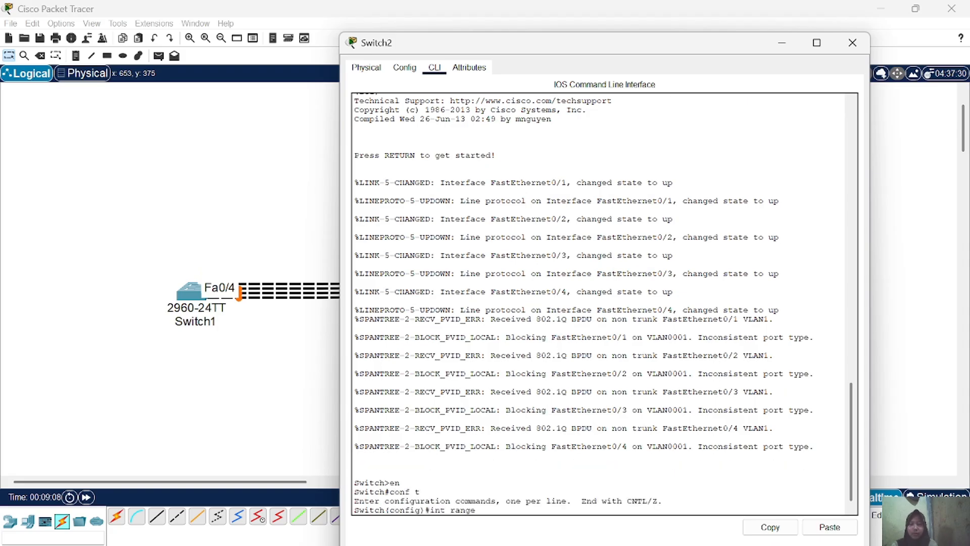
text( fa0/1)
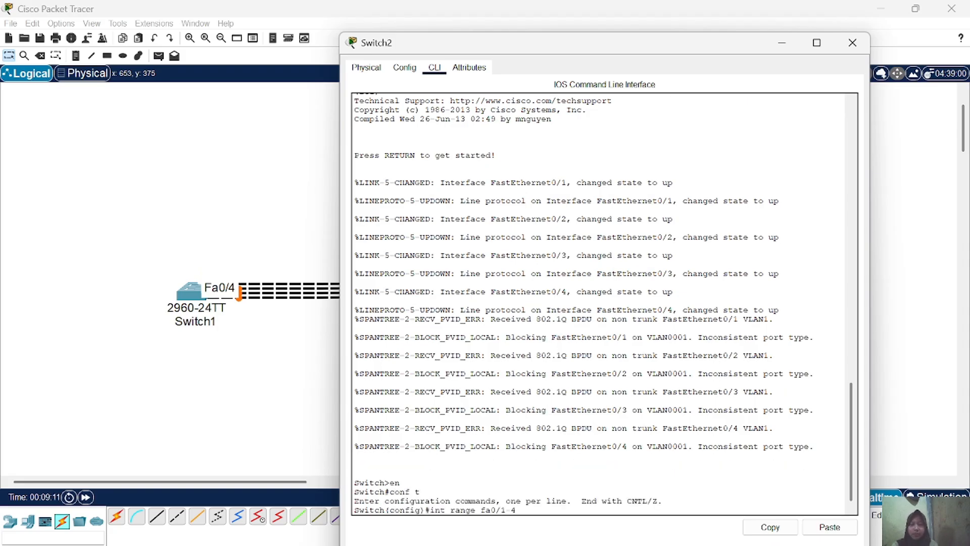
text(-4)
key(Return)
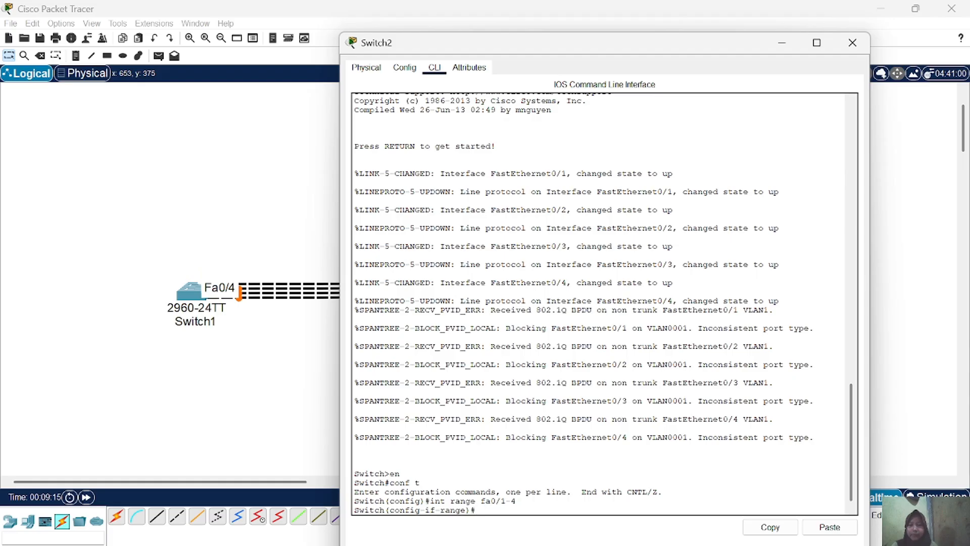
Step: Try to set the selected Switch2 port range to trunk mode, and clear the recalled command from the prompt
text(switchport)
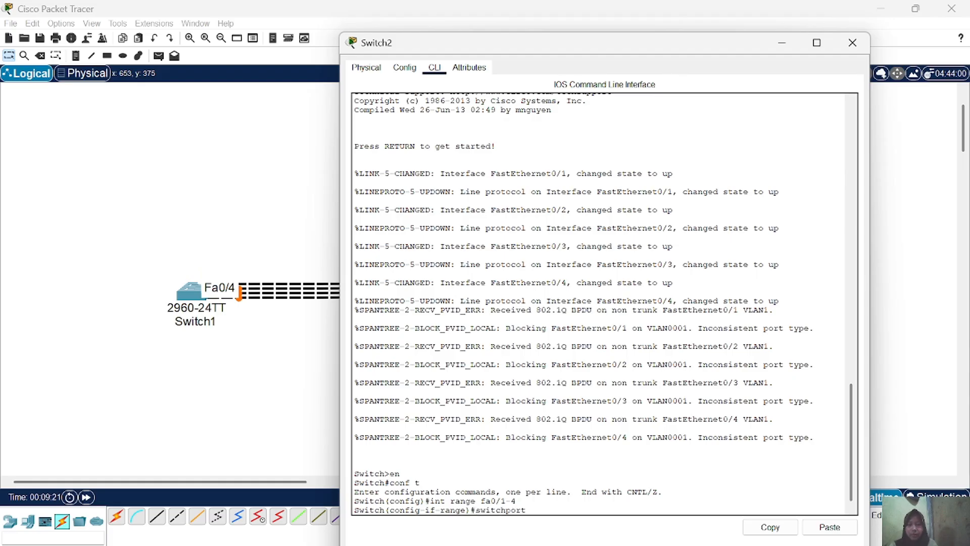
text( mode tru)
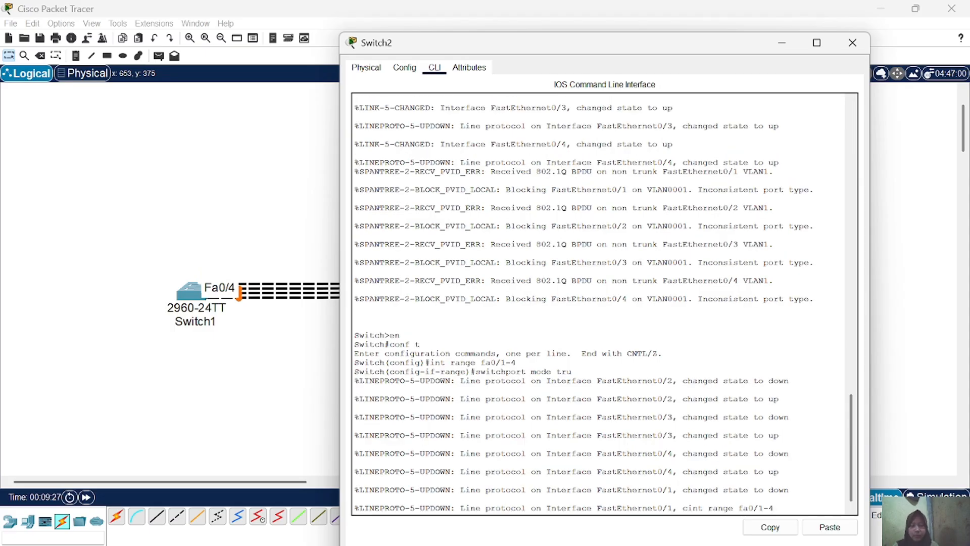
key(Return)
key(Up)
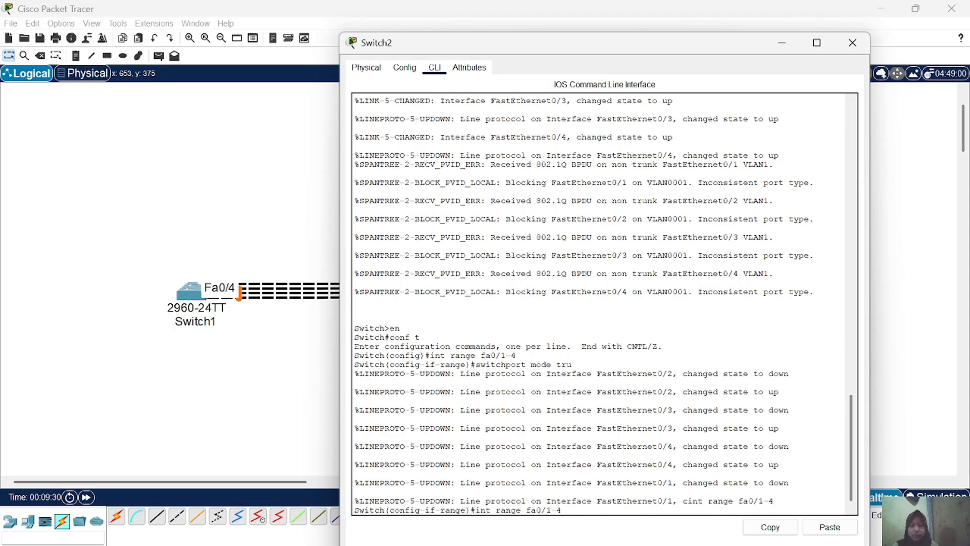
key(BackSpace)
key(BackSpace)
key(BackSpace)
key(BackSpace)
key(BackSpace)
key(BackSpace)
key(BackSpace)
key(BackSpace)
key(BackSpace)
key(BackSpace)
key(BackSpace)
key(BackSpace)
key(BackSpace)
key(BackSpace)
key(BackSpace)
key(BackSpace)
key(BackSpace)
Step: Set Switch2's ports fa0/1-4 to switchport mode trunk and return to the workspace
text(switchpo)
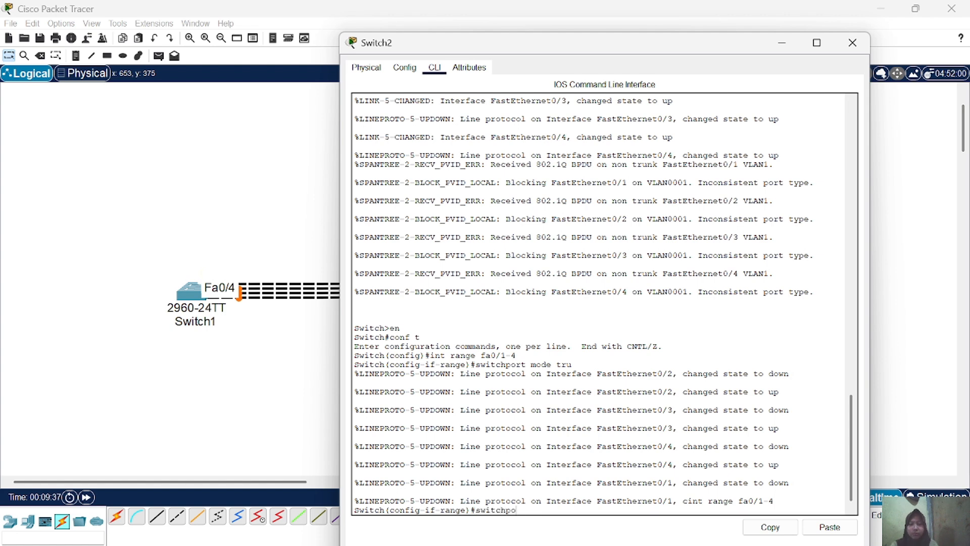
text(rt mod etrunk)
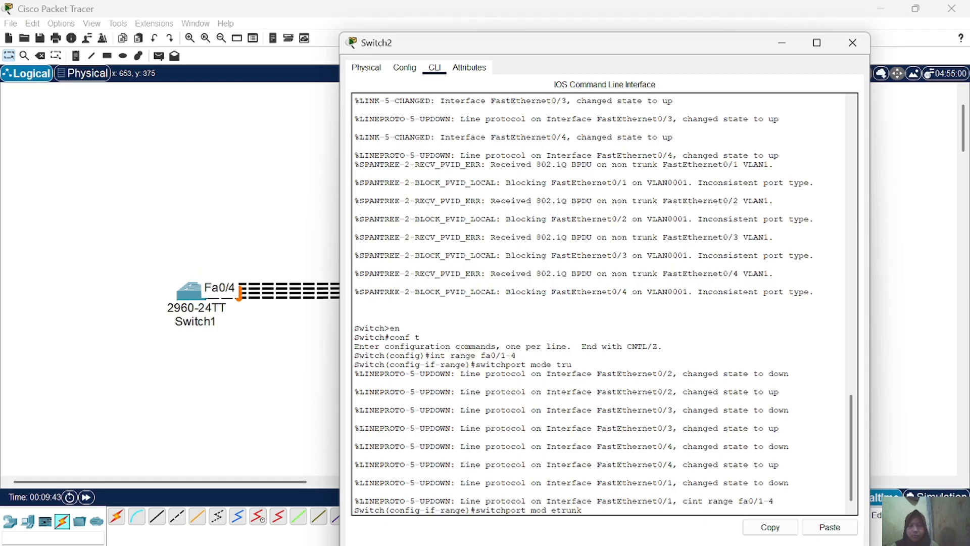
key(BackSpace)
key(BackSpace)
key(BackSpace)
key(BackSpace)
key(BackSpace)
key(BackSpace)
key(BackSpace)
text(e trunk)
key(Return)
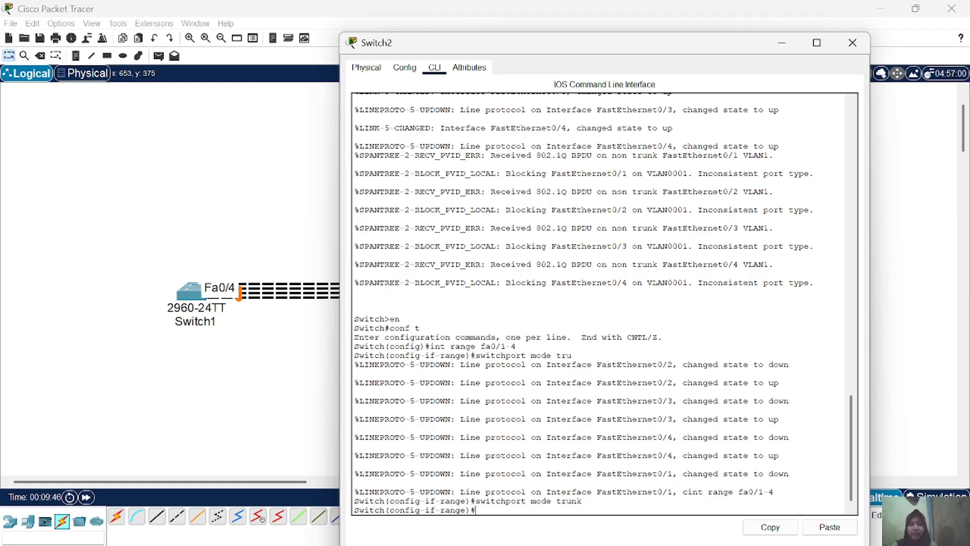
click(316, 383)
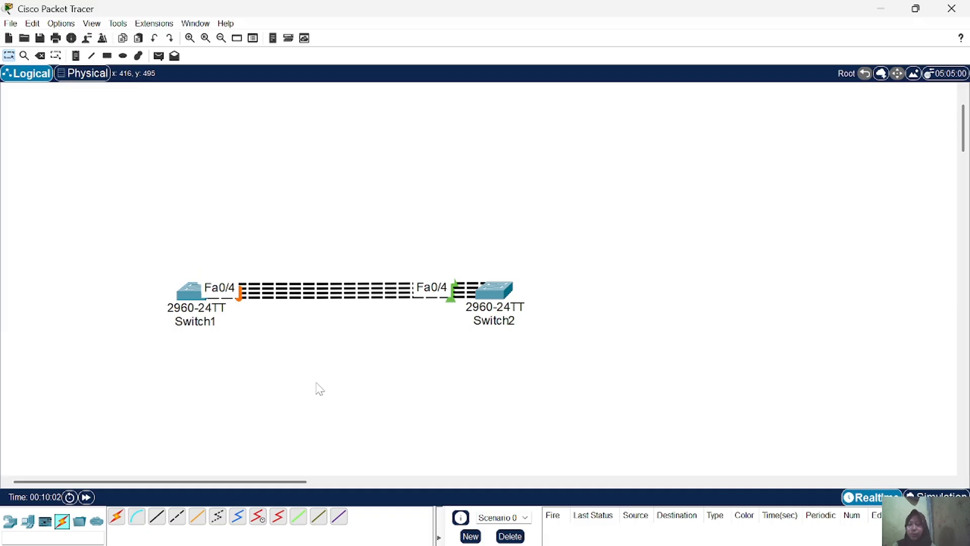
Step: Assign Switch2's ports fa0/1-4 to channel-group 1 in passive mode, listing the available group numbers and modes with command help
click(494, 288)
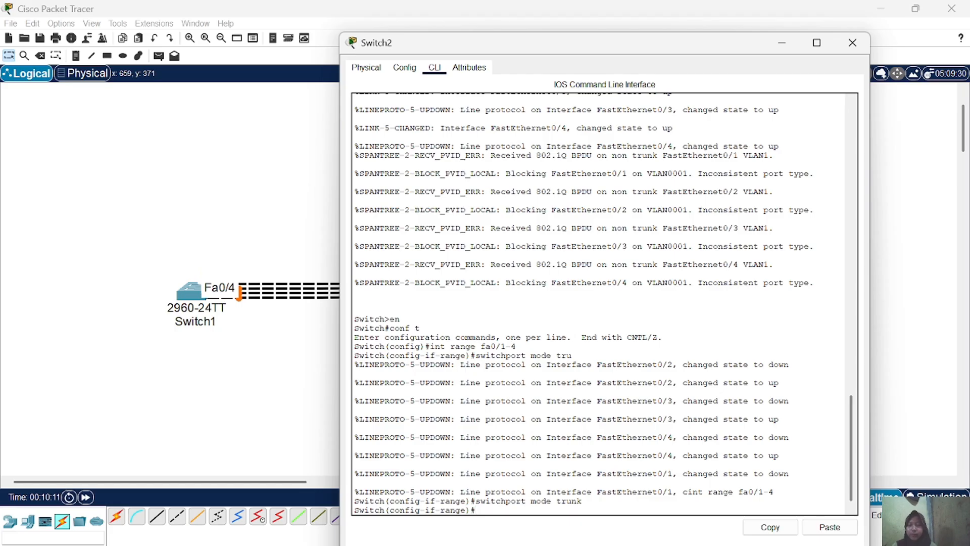
text(ch)
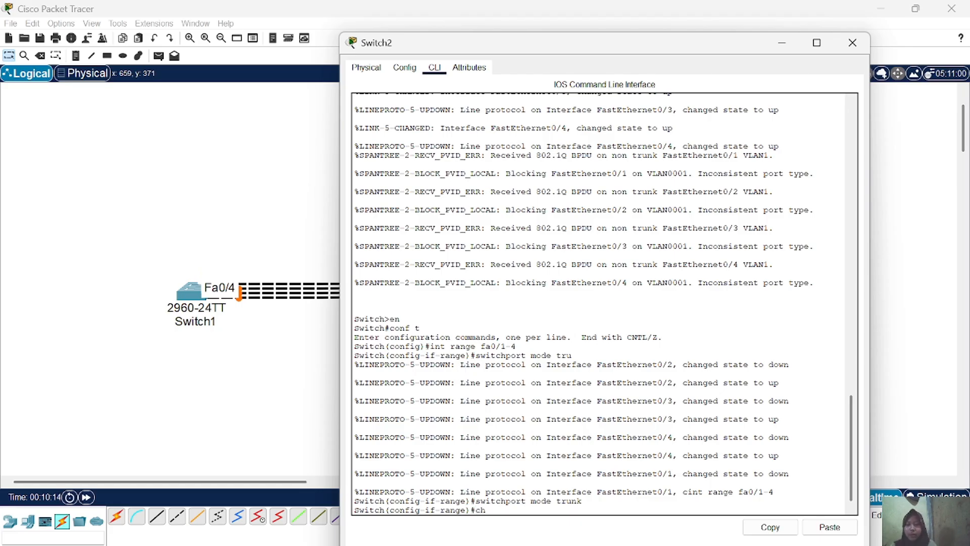
text(annel-g)
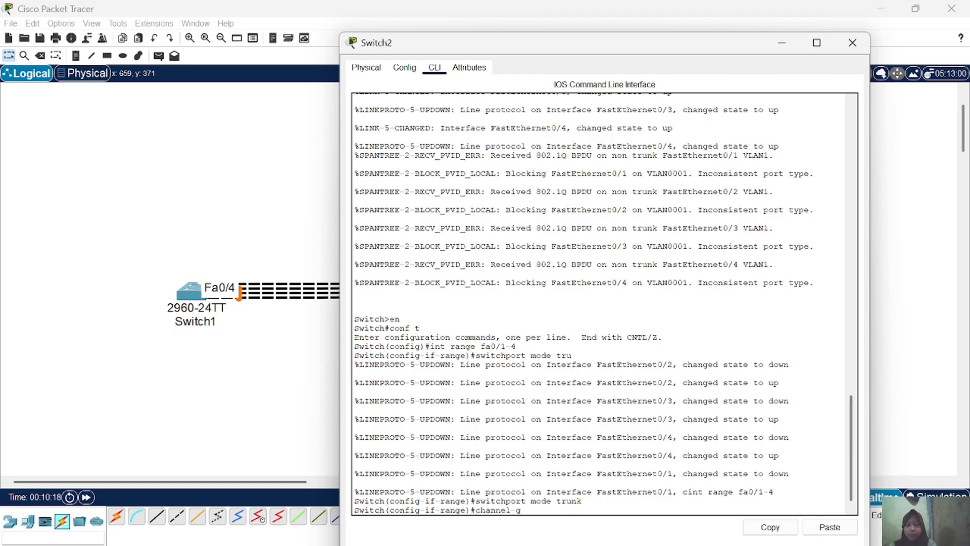
text(roup ?)
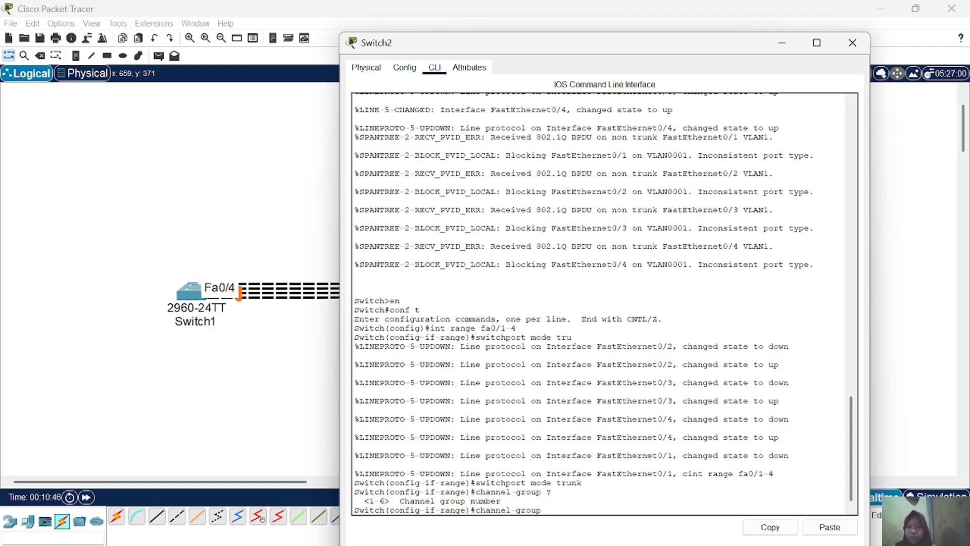
text(1 mode)
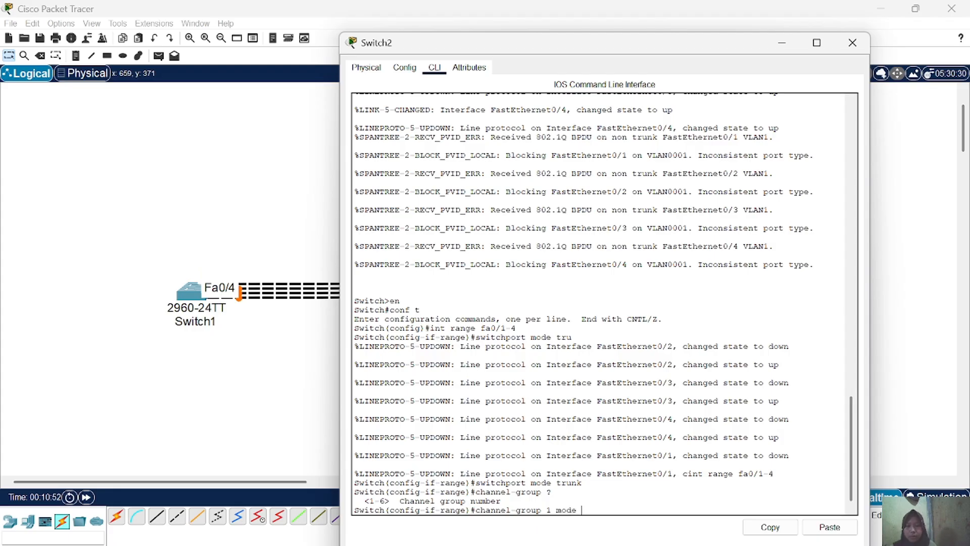
text( ?)
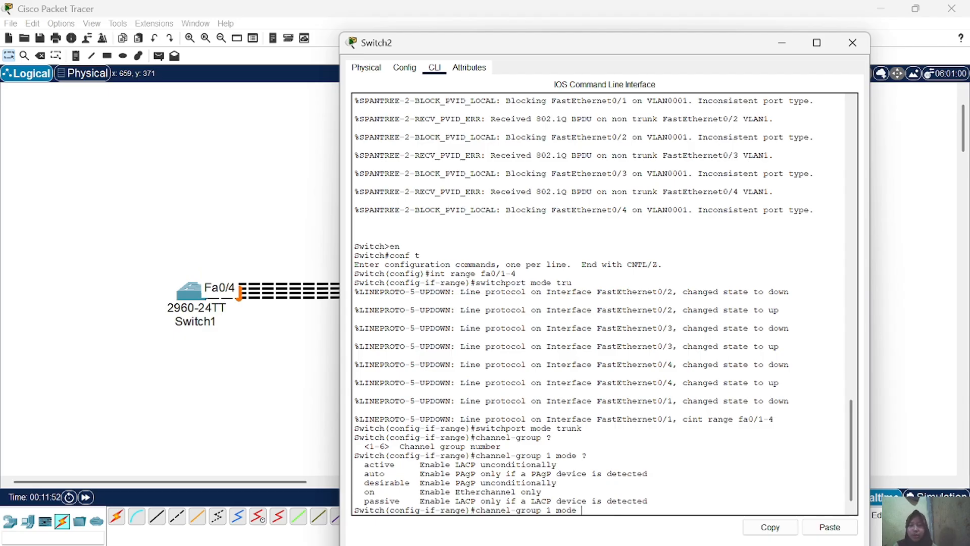
text(passiv)
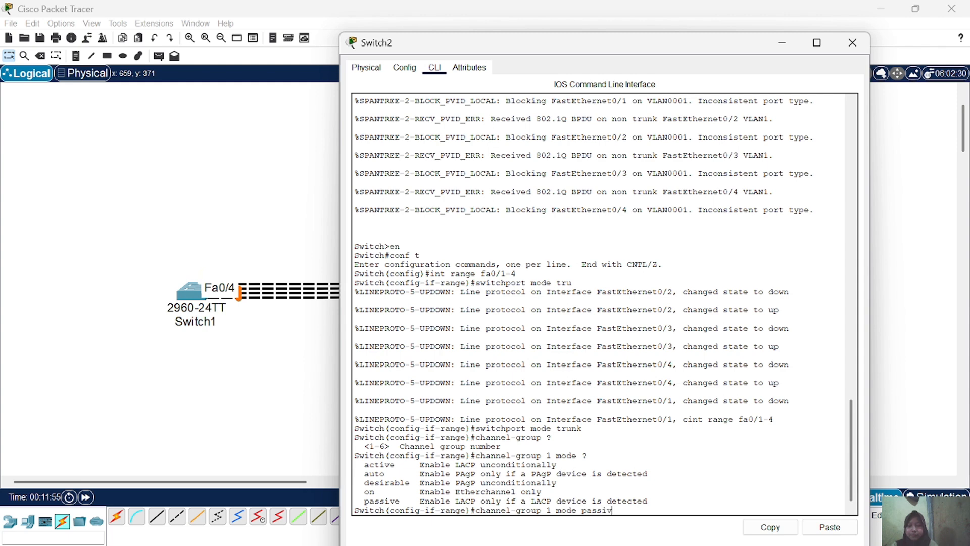
text(e)
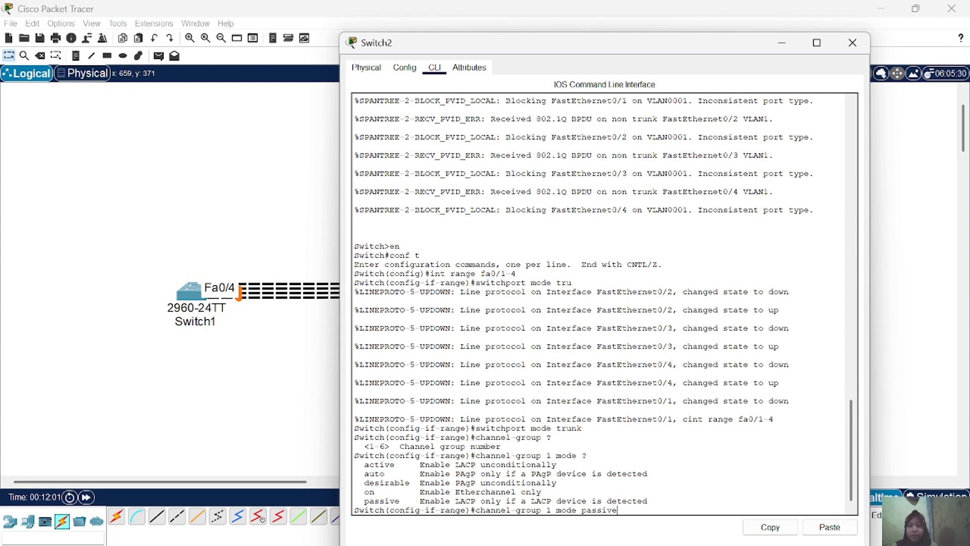
key(Return)
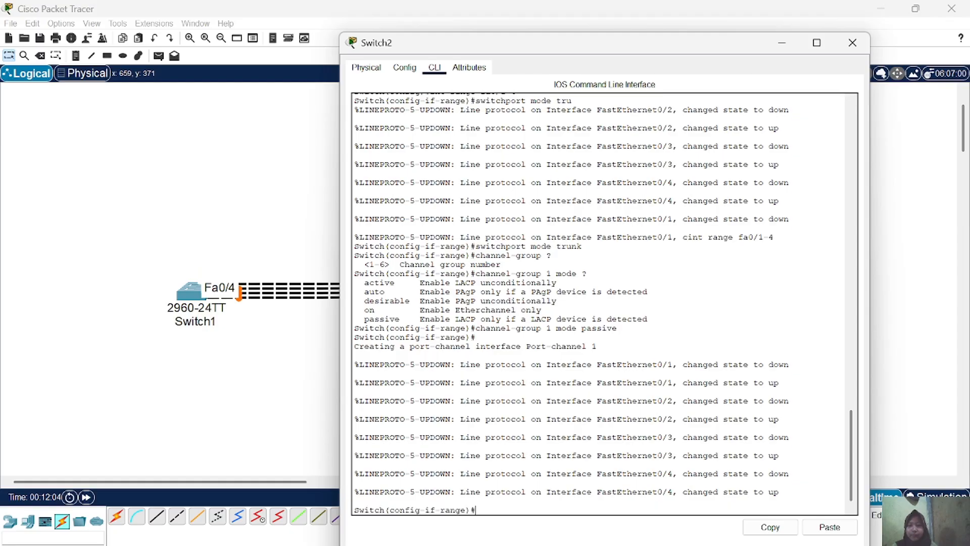
Step: Assign Switch1's ports fa0/1-4 to channel-group 1 in active mode and return to the workspace
click(195, 295)
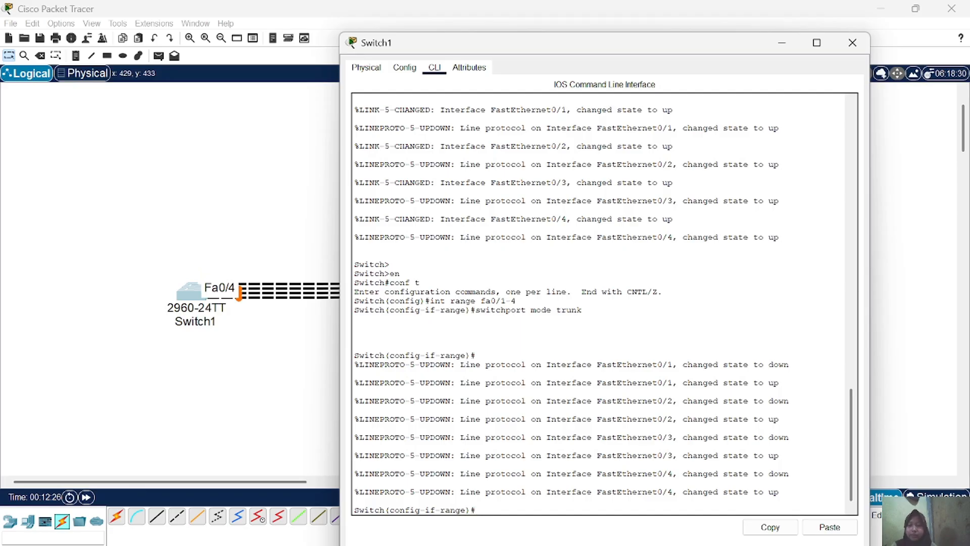
text(channel-g)
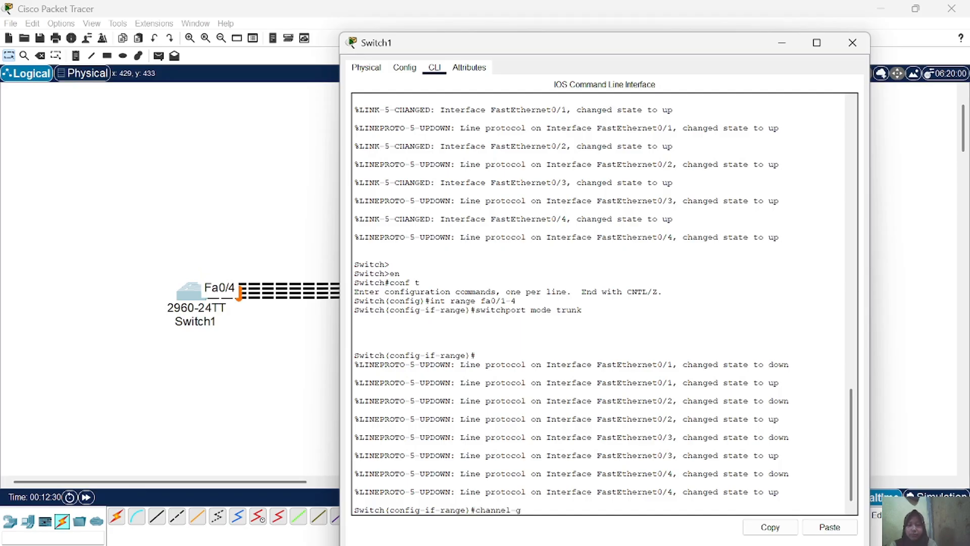
text(roup 1 mode)
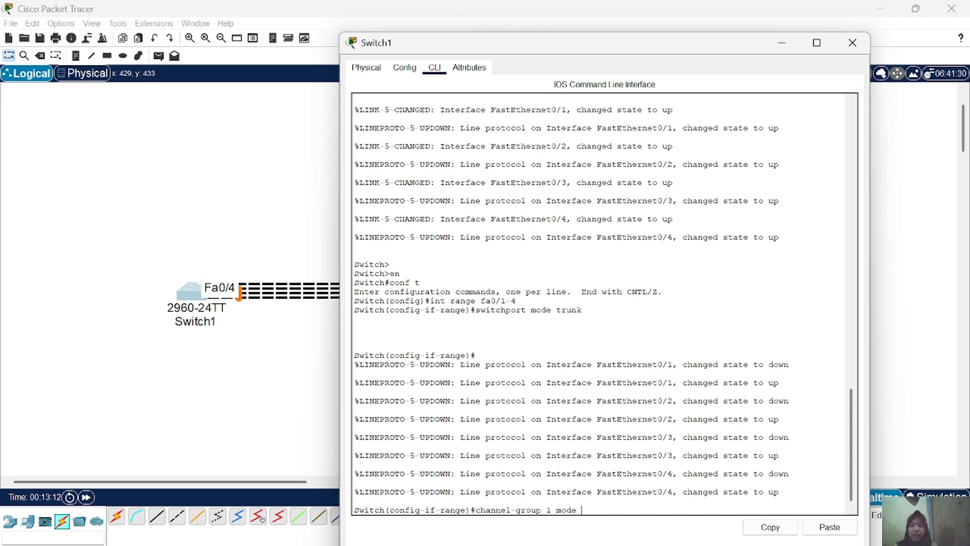
text(active)
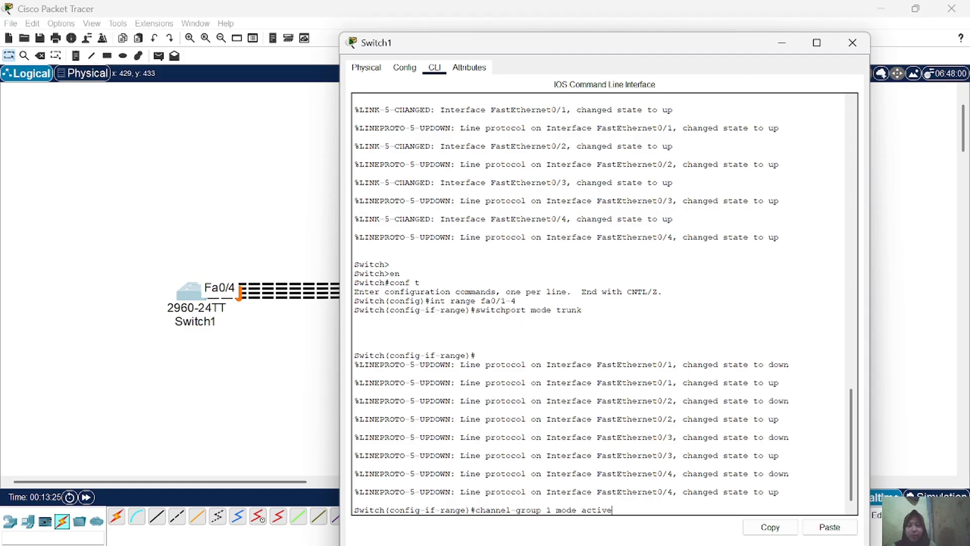
key(Return)
key(Return)
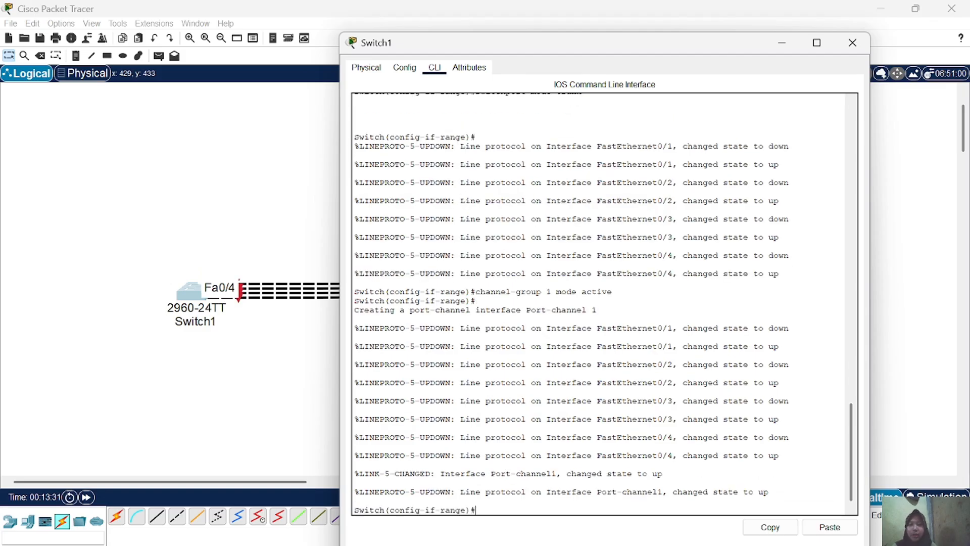
click(270, 409)
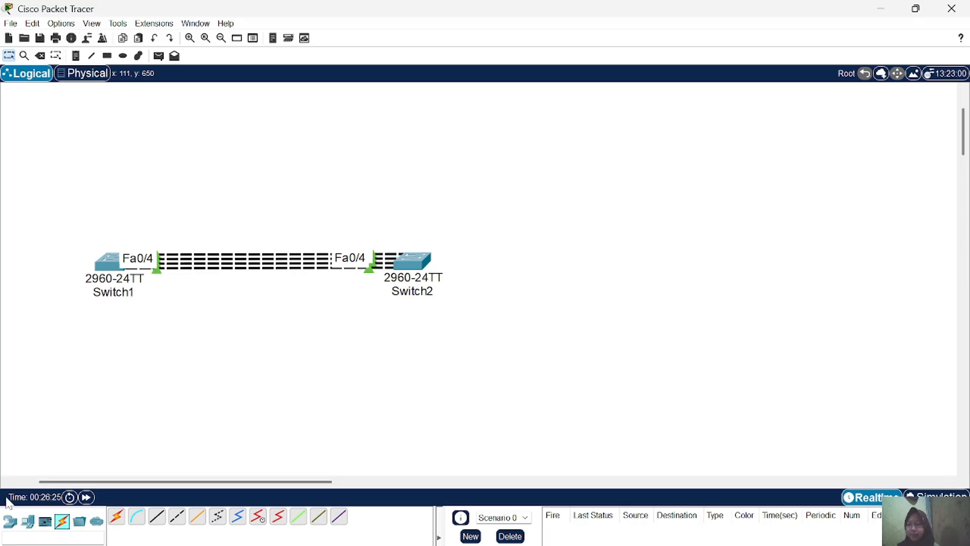
Step: Add a 3560-24PS multilayer switch to the right of Switch2 and rename it Multilayer Switch1
click(10, 520)
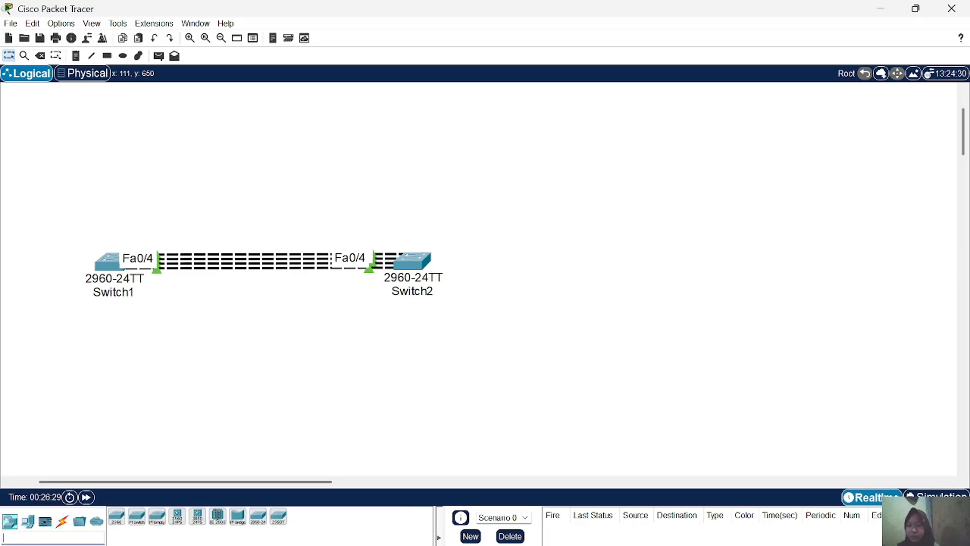
click(177, 517)
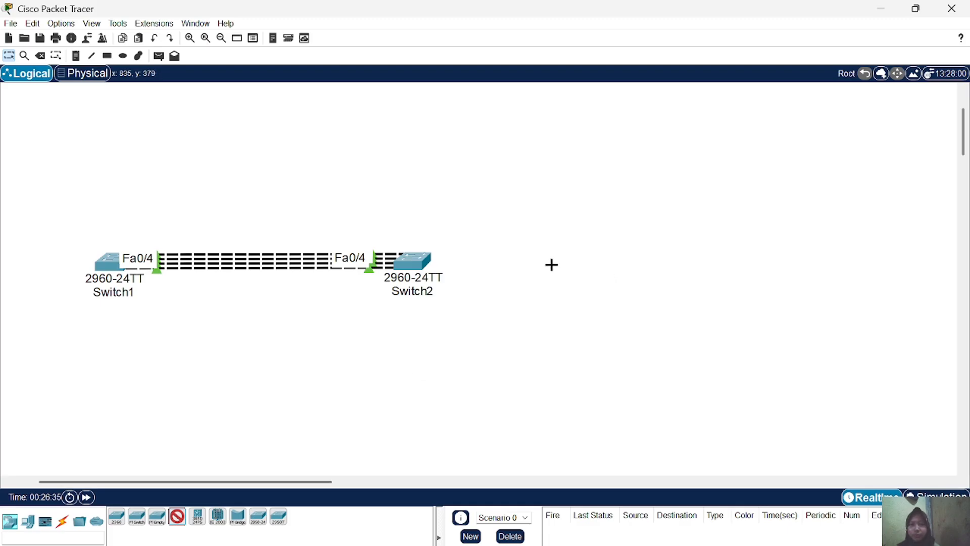
click(580, 267)
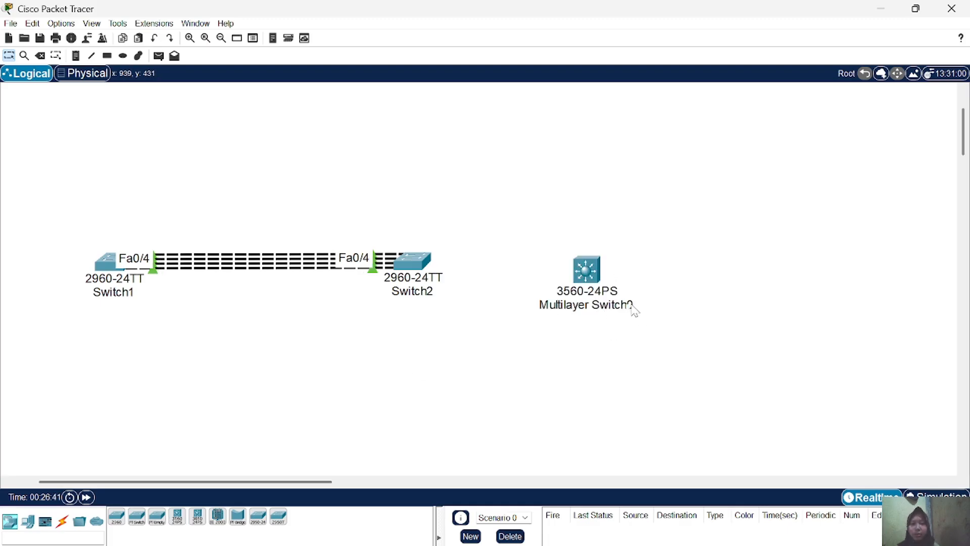
click(600, 308)
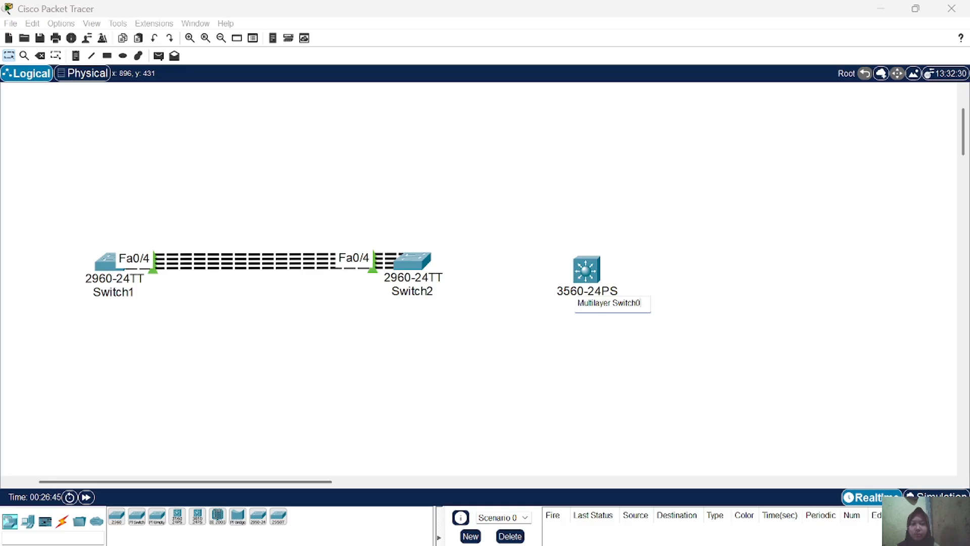
text(1)
key(Delete)
click(699, 310)
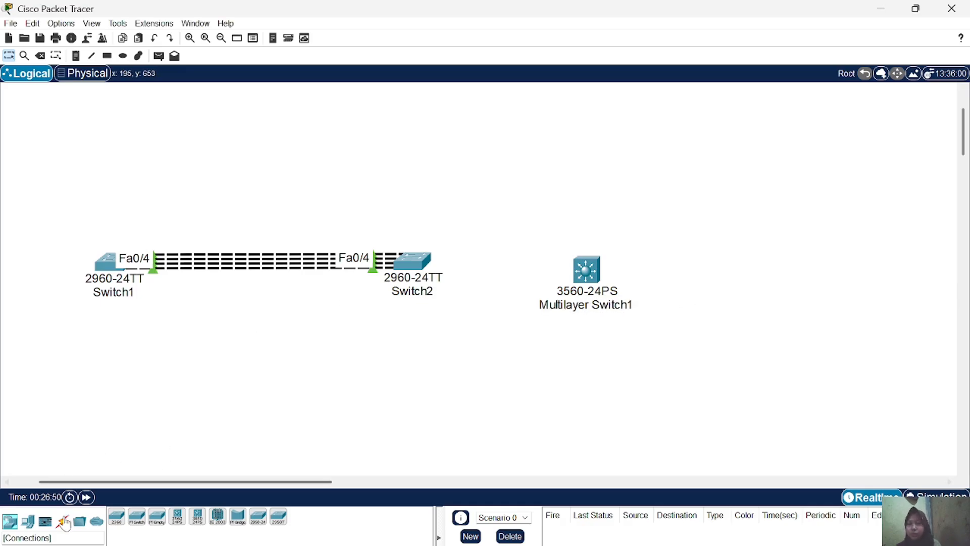
Step: Link Switch2's Fa0/5-7 to Multilayer Switch1's Fa0/1-3 with three automatically chosen cables, and shift the multilayer switch slightly up and right
click(65, 523)
click(117, 516)
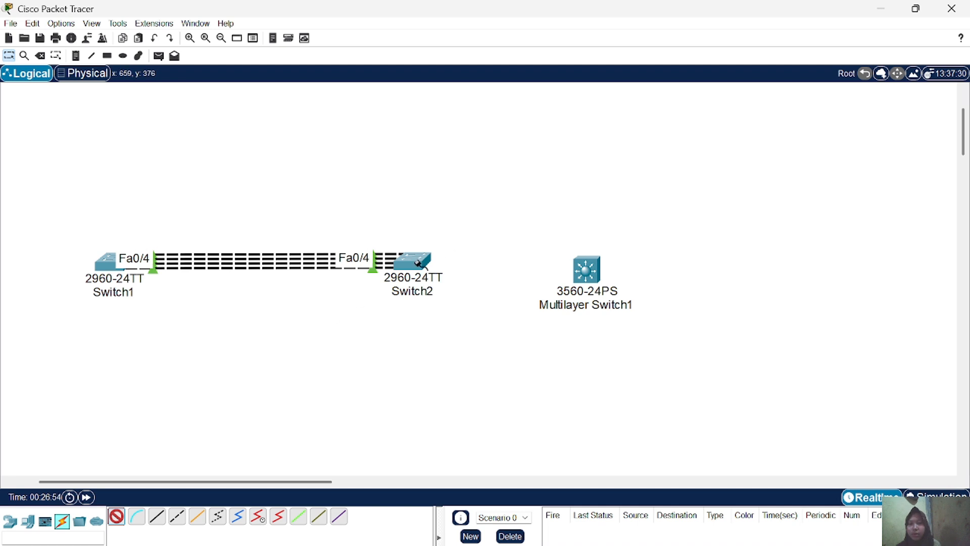
click(418, 263)
click(585, 269)
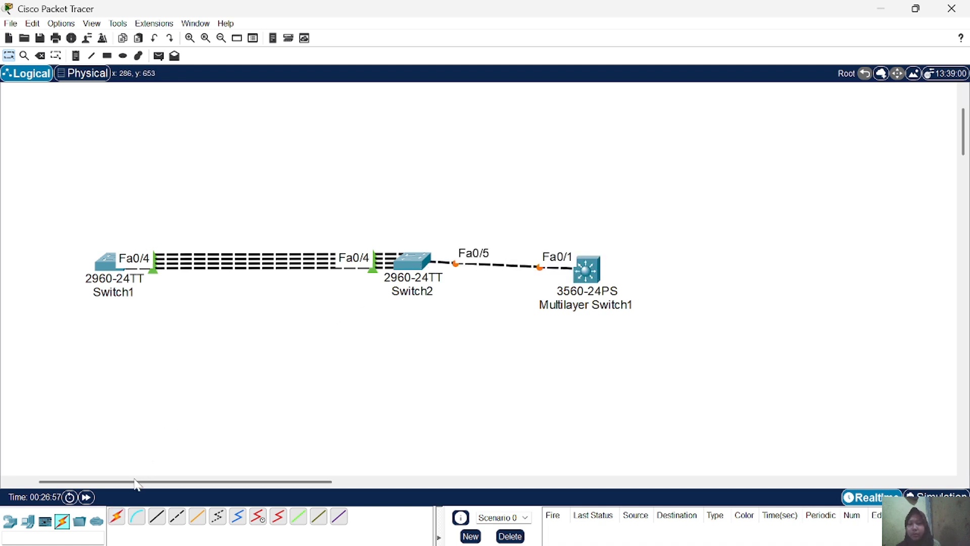
click(117, 516)
click(412, 261)
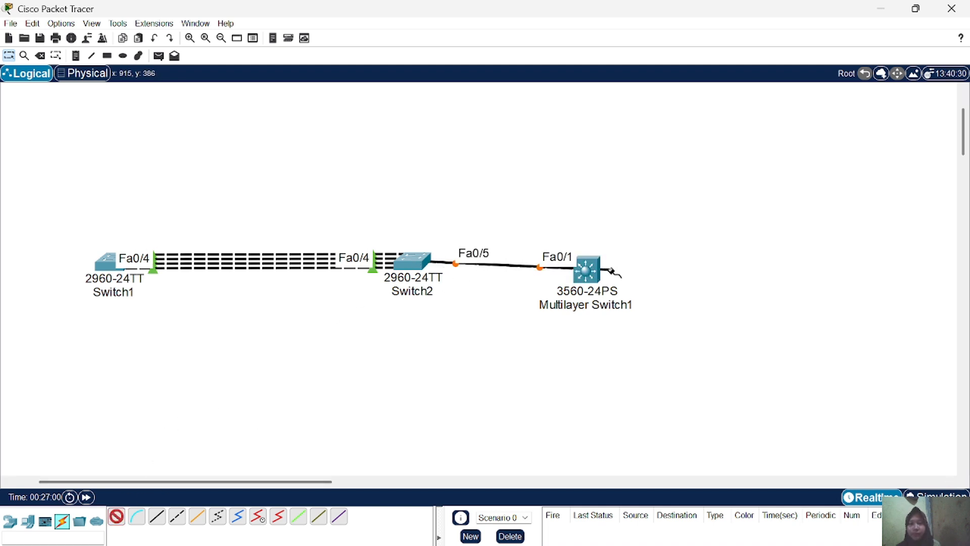
click(586, 269)
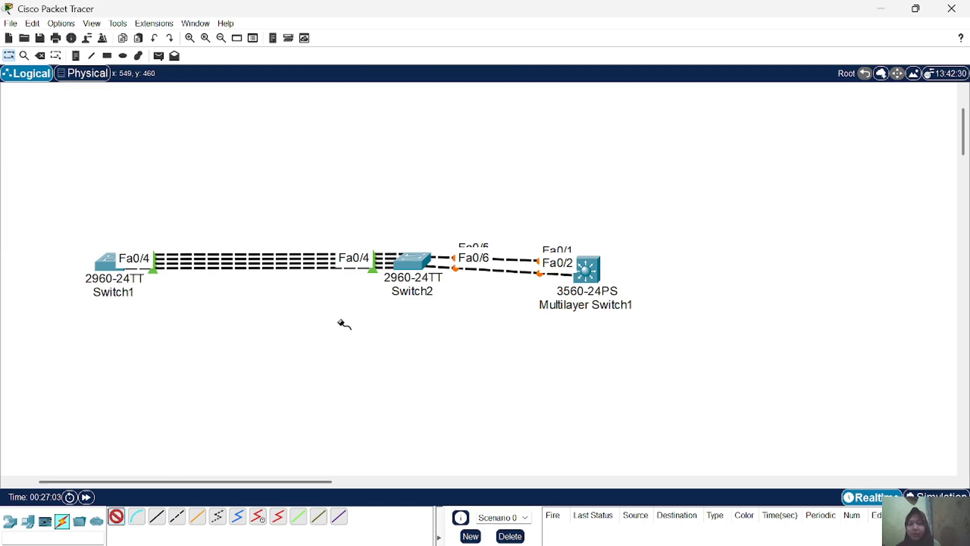
click(419, 261)
click(587, 270)
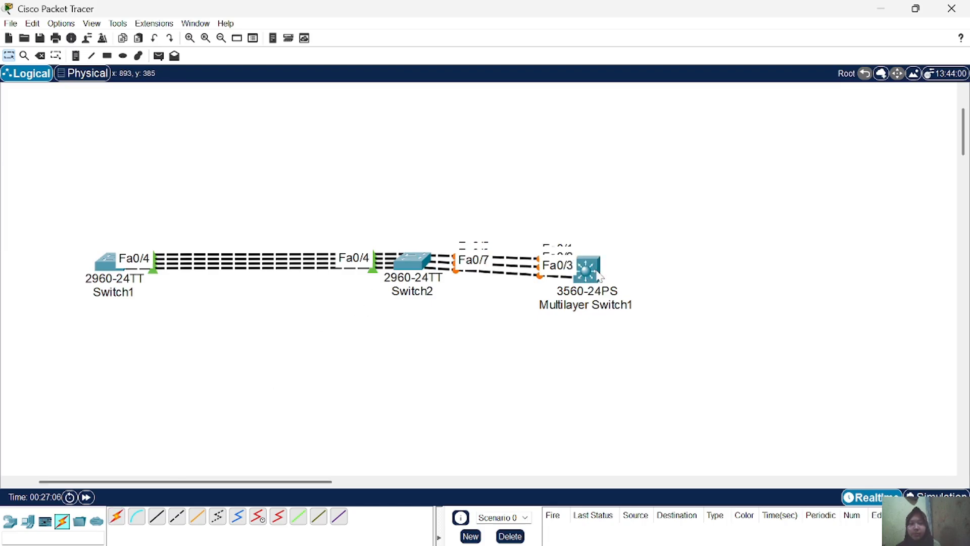
drag(599, 275, 615, 264)
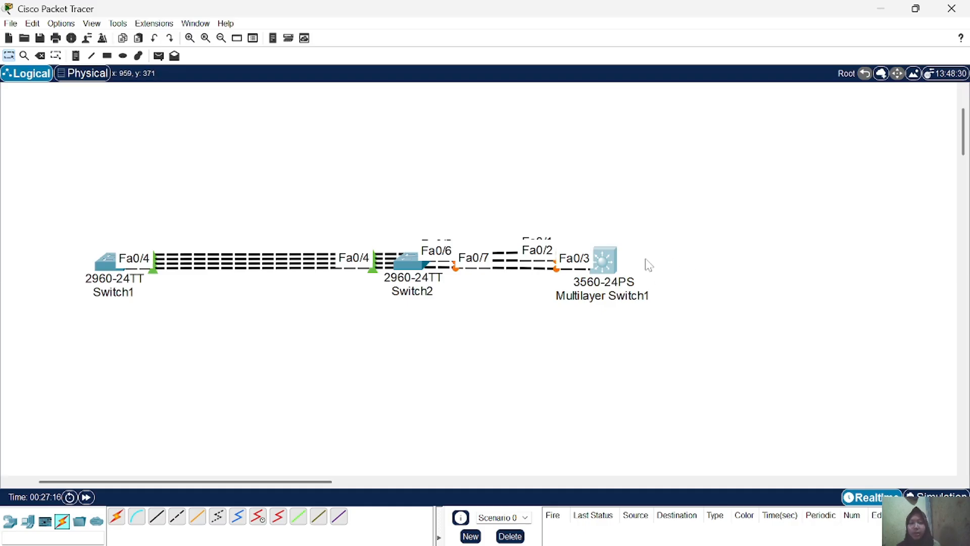
Step: Leave the interface range configuration on Switch2 and return to global configuration mode
click(412, 260)
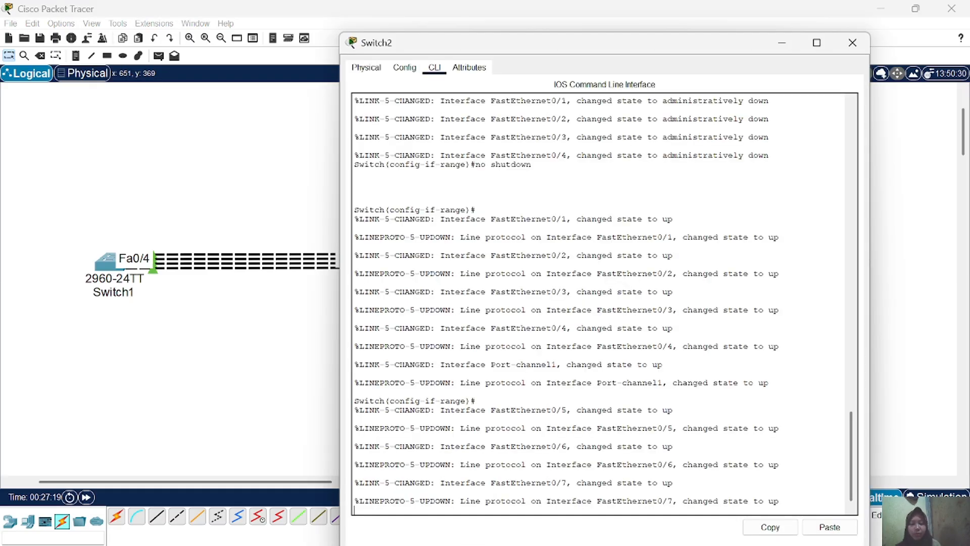
key(Return)
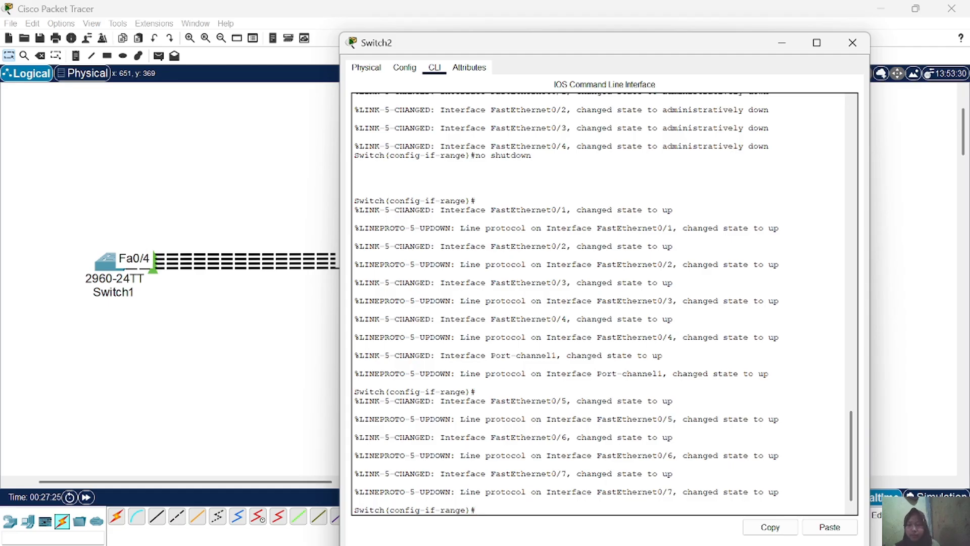
text(ex)
key(Return)
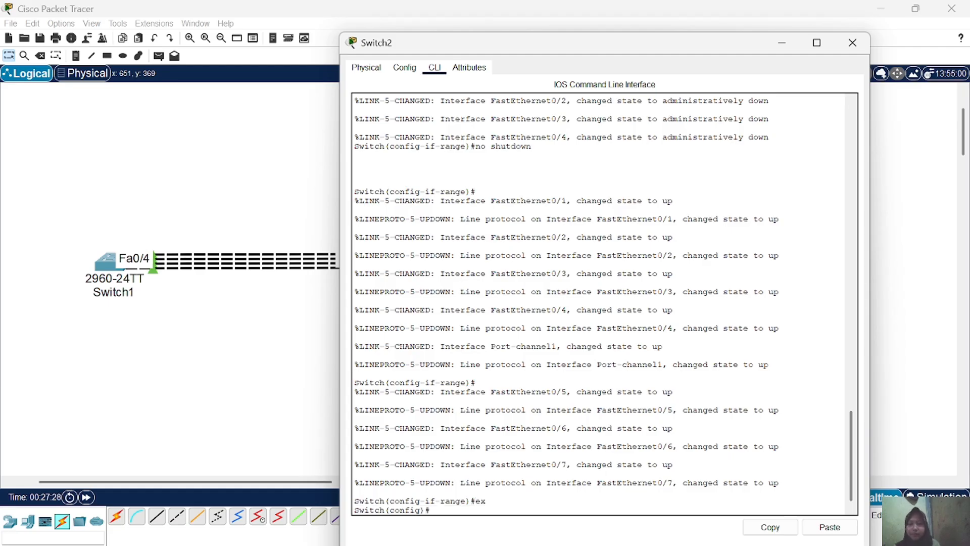
key(Return)
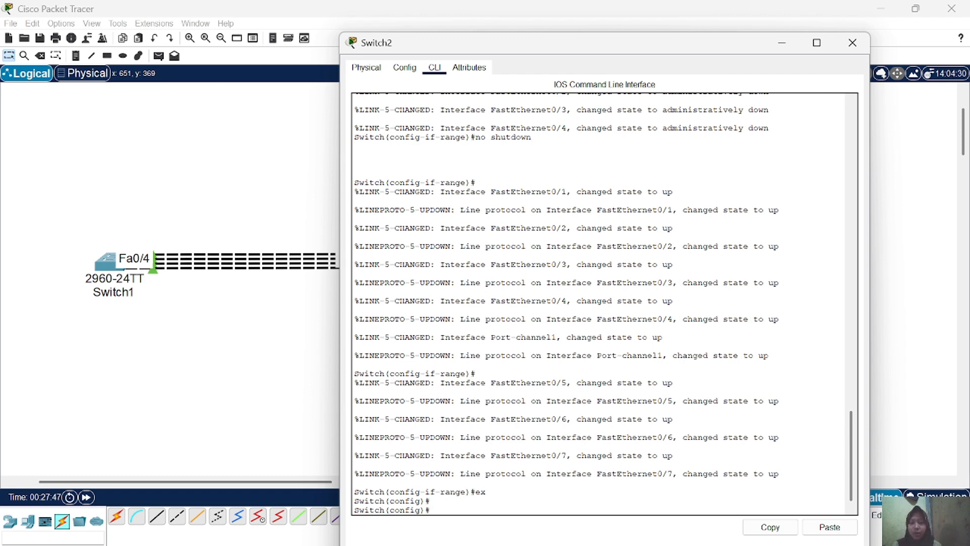
Step: Enter interface range fa0/5-7 on Switch2 and set these ports to switchport mode trunk
text(int range)
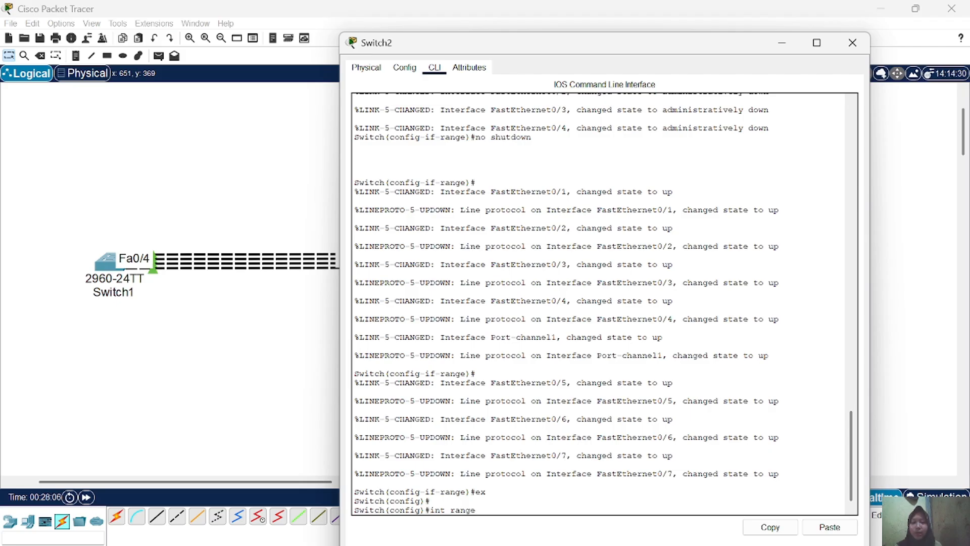
text(fa0/5-)
text(7)
key(Return)
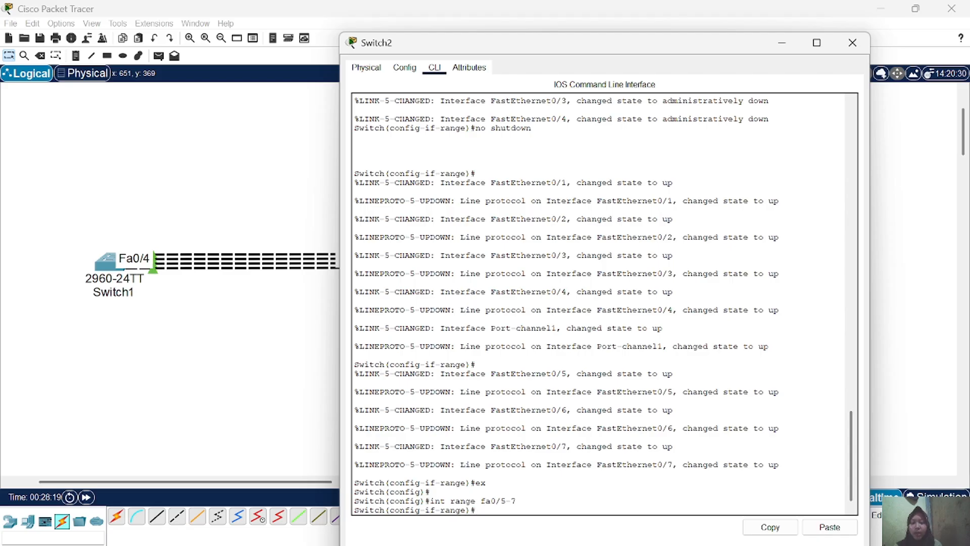
text(switchport mode trunk)
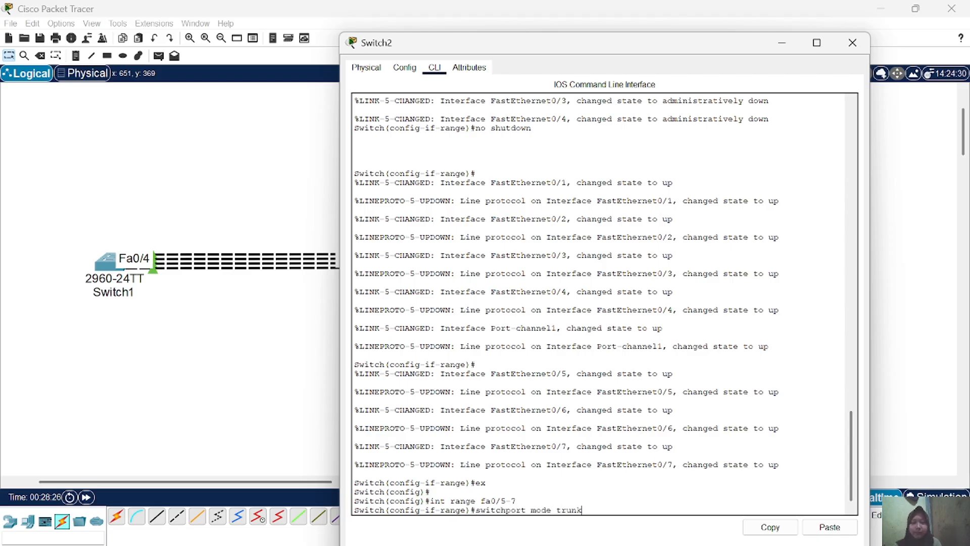
key(Return)
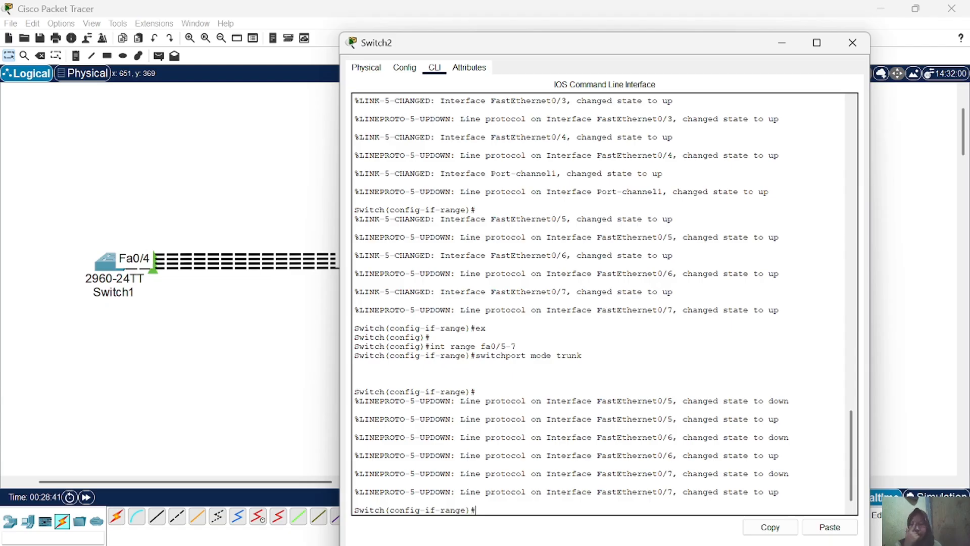
Step: Assign Switch2's ports fa0/5-7 to channel-group 2 in desirable mode, listing the available modes with command help, and return to the workspace
text(channel)
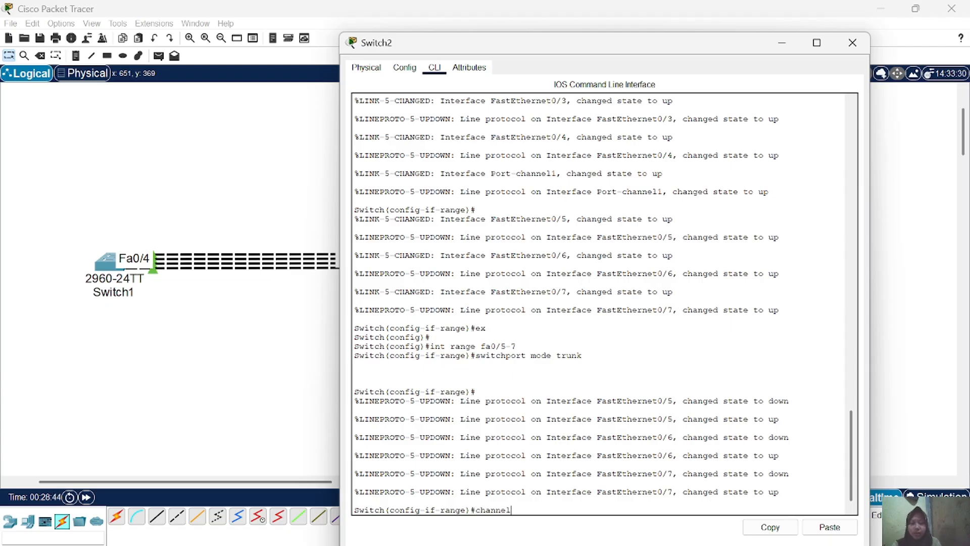
text(-group)
text( 1 mode)
key(BackSpace)
key(BackSpace)
key(BackSpace)
key(BackSpace)
key(BackSpace)
key(BackSpace)
text(2)
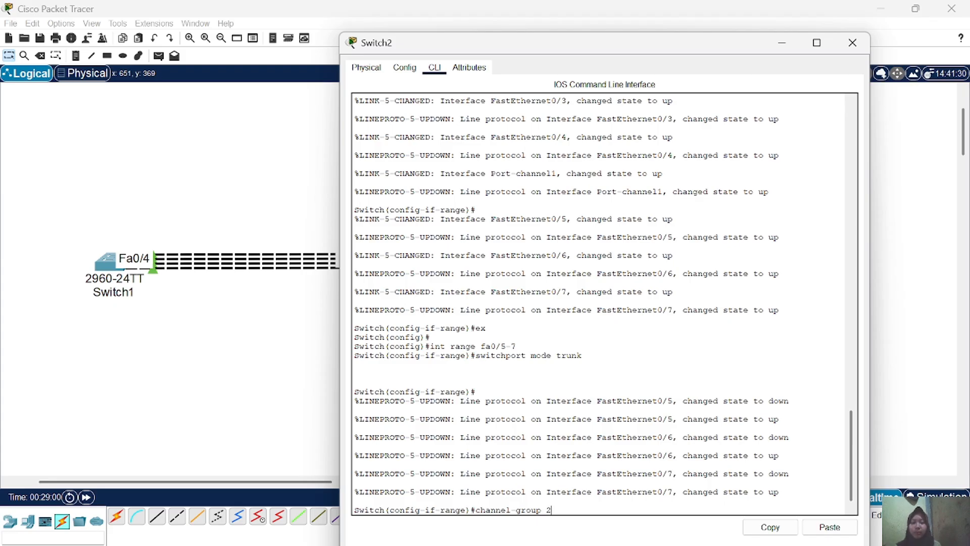
text( mode)
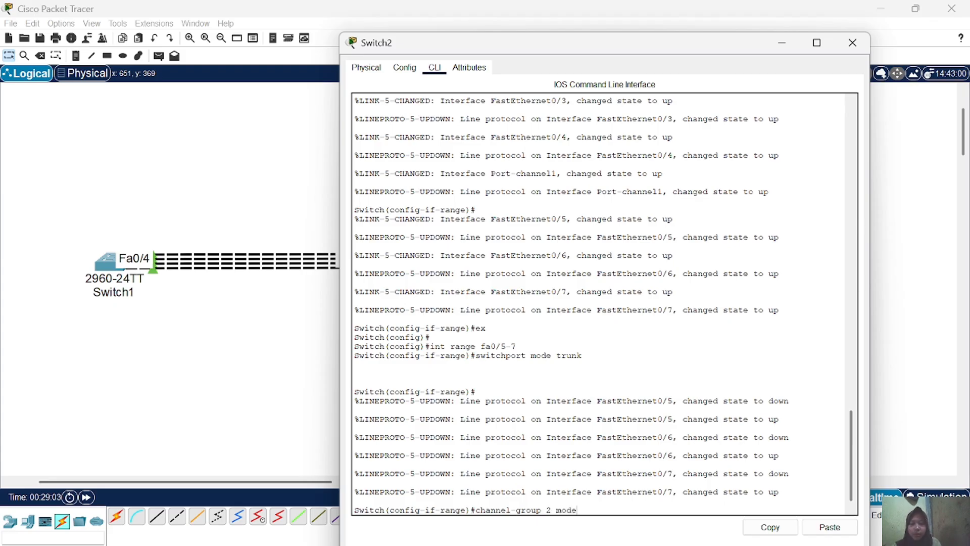
text( ?)
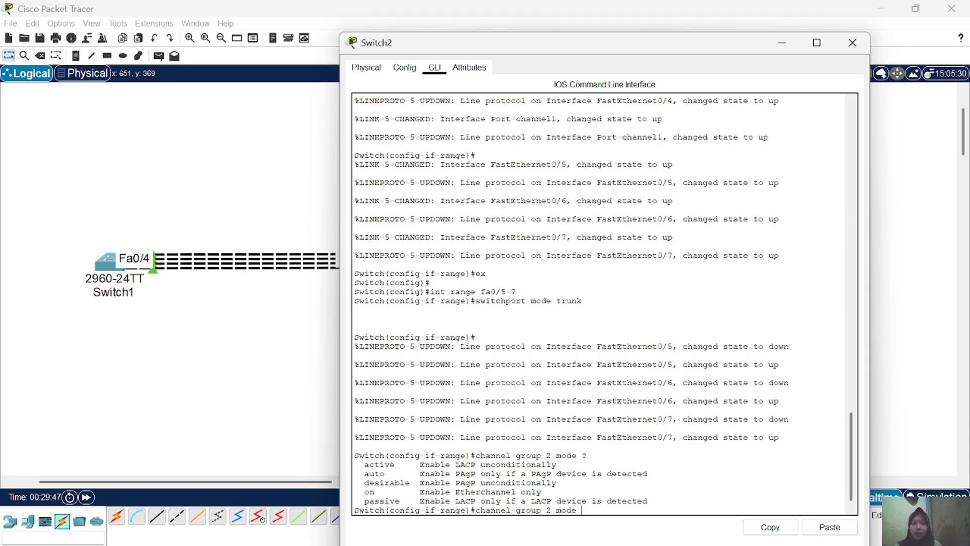
text(desirabl)
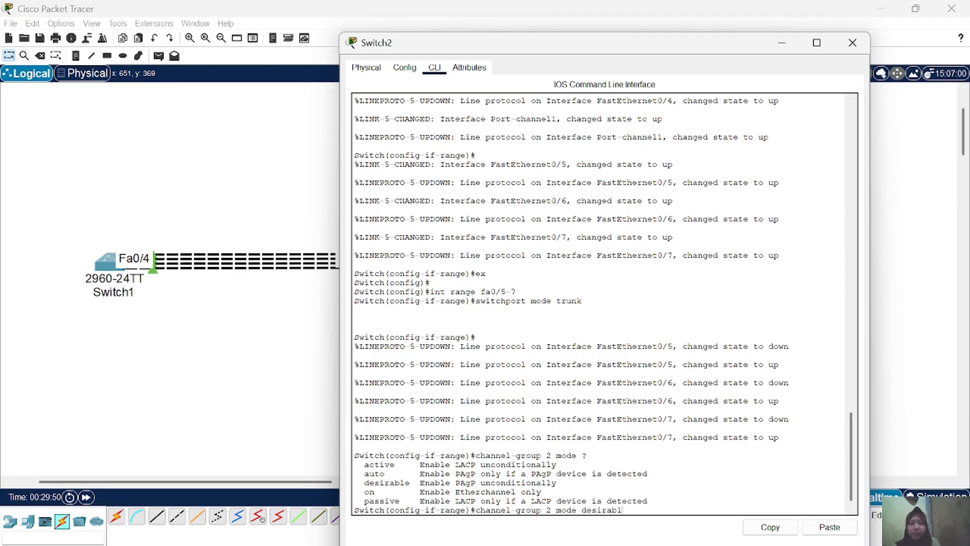
text(e)
key(Return)
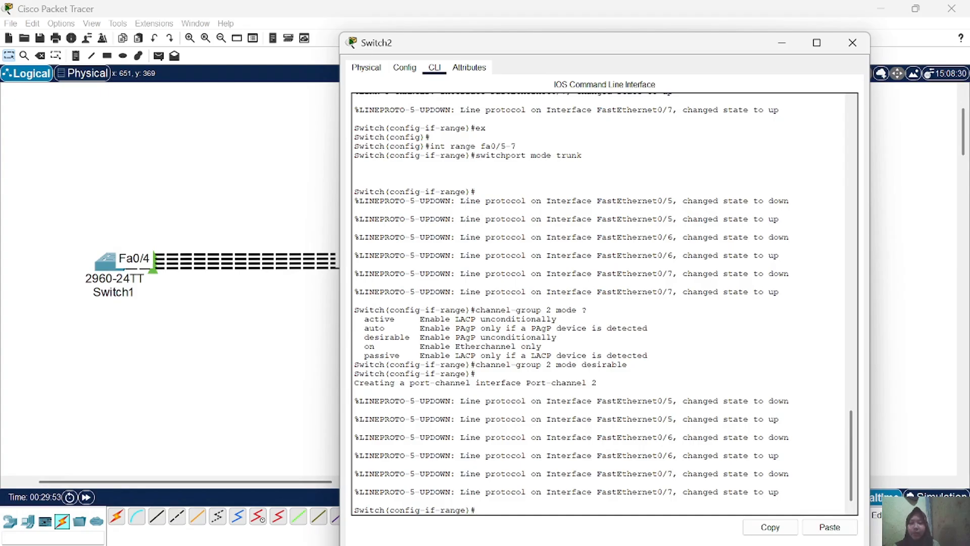
click(306, 356)
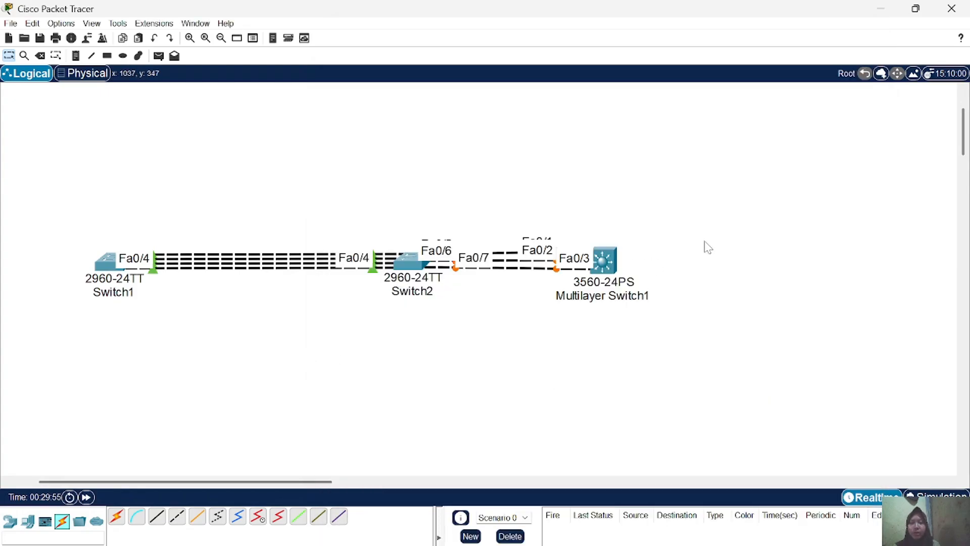
Step: Open Multilayer Switch1's command line and answer no to the initial configuration dialog
click(599, 261)
click(435, 67)
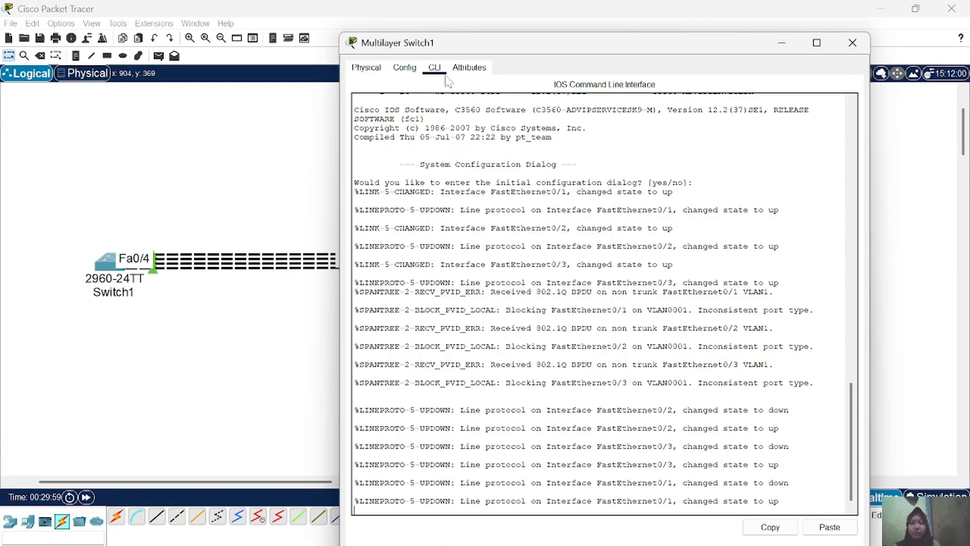
key(Return)
key(Return)
text(en)
key(BackSpace)
key(BackSpace)
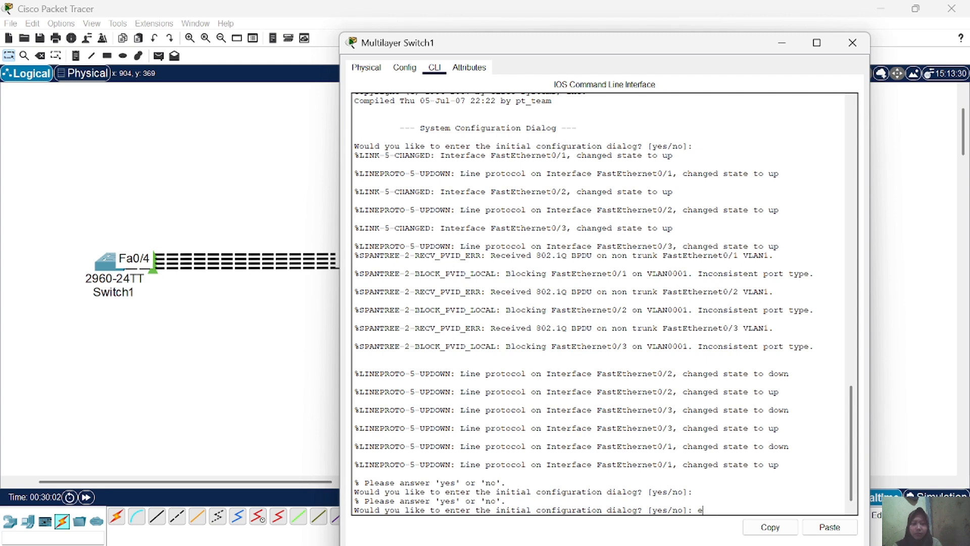
text(no)
key(Return)
key(Return)
Step: Enter privileged mode and global configuration mode on Multilayer Switch1
text(en)
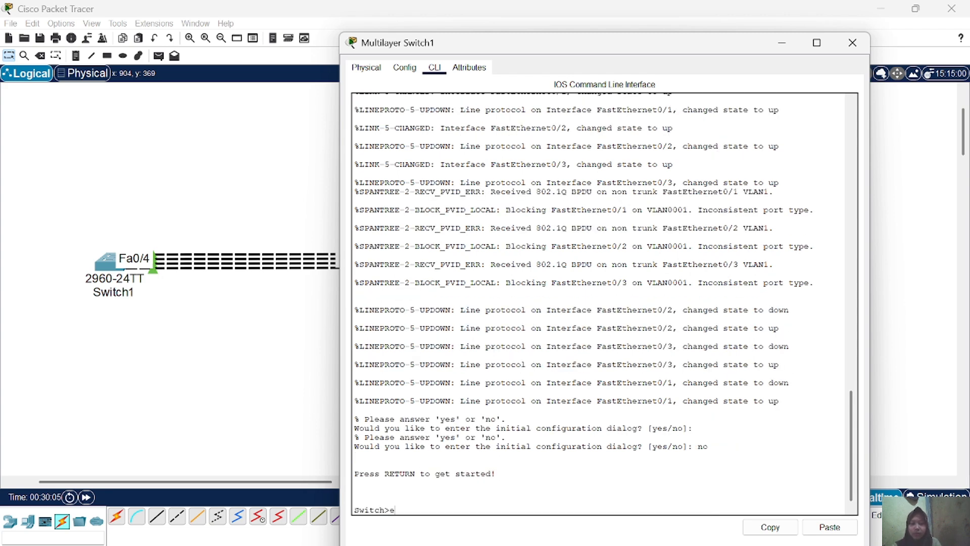
key(Return)
text(conf)
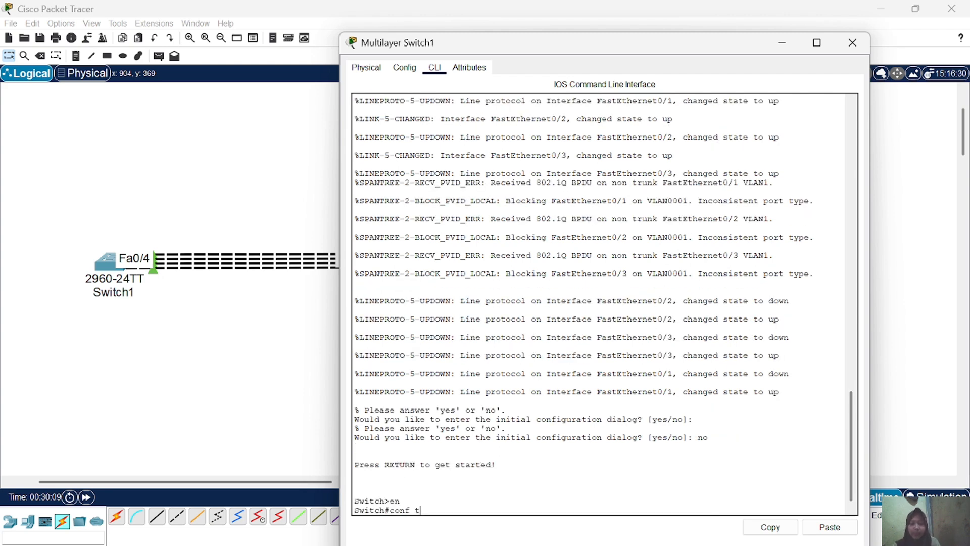
text( t)
key(Return)
Step: Select interface range fa0/1-3 on Multilayer Switch1 for configuration
text(fa)
key(BackSpace)
key(BackSpace)
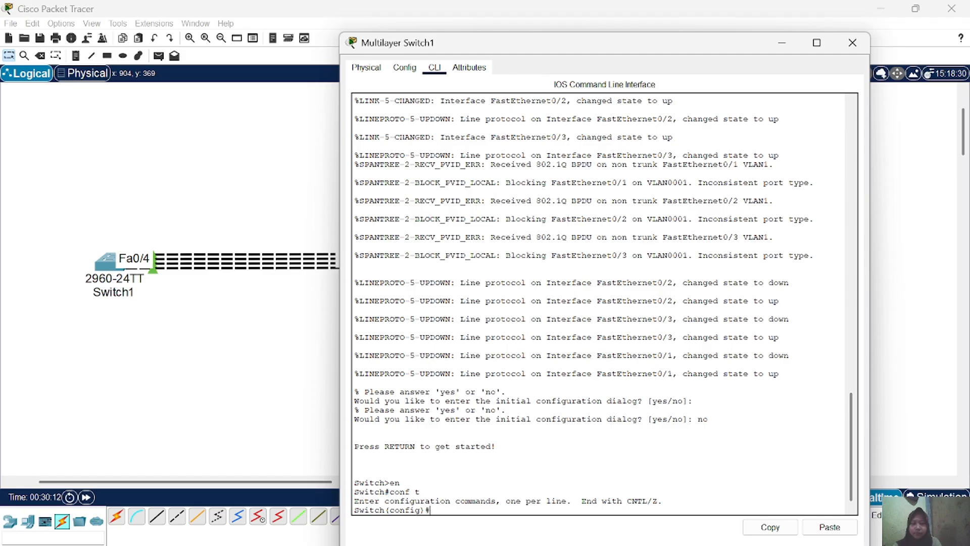
text(int range)
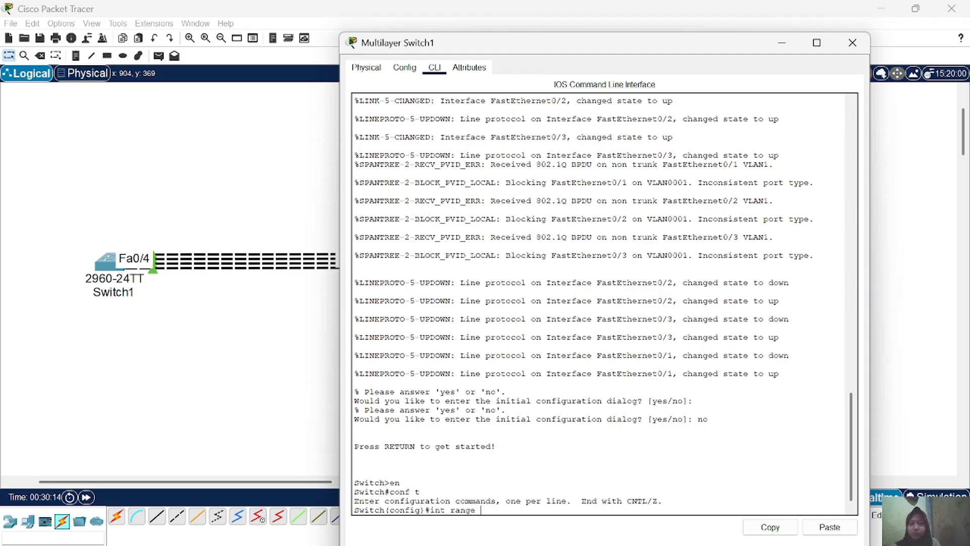
text( fa0/1-3)
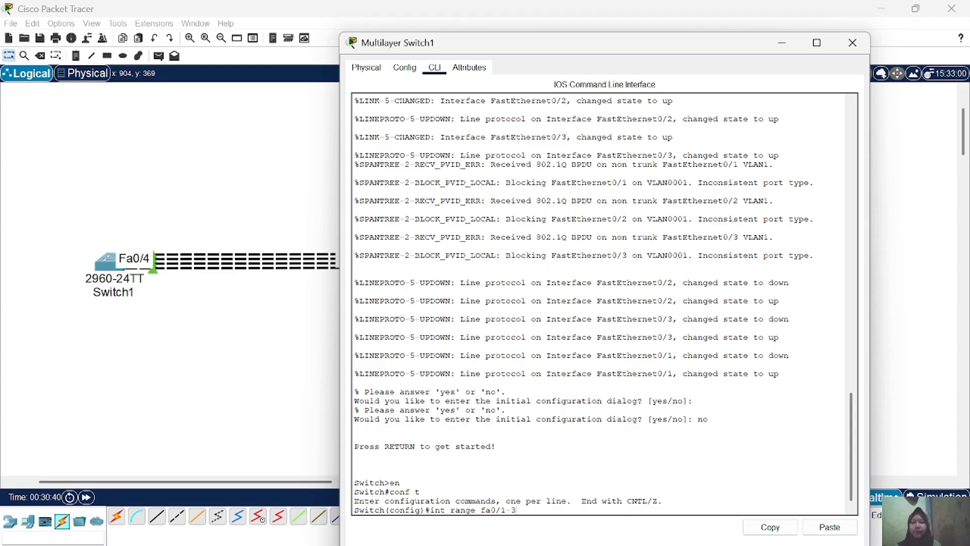
key(Return)
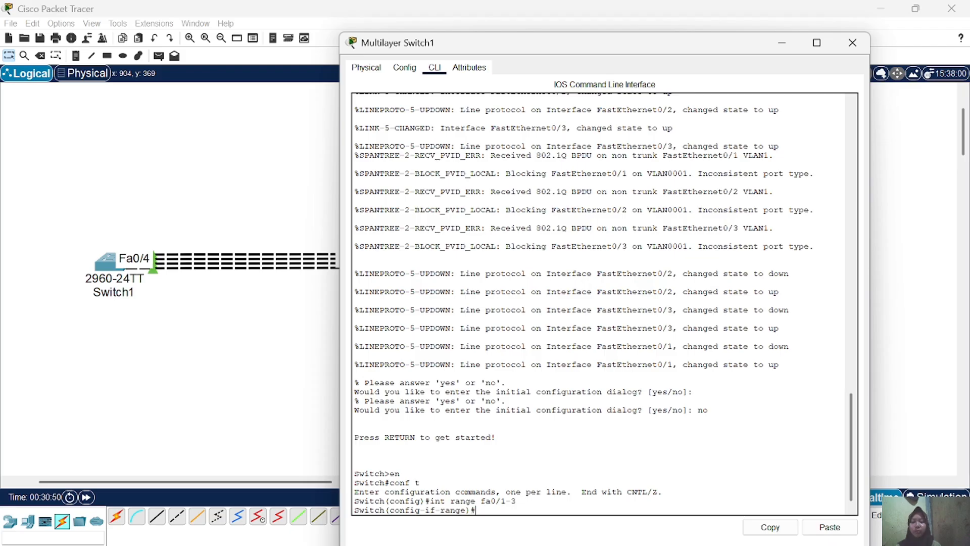
Step: Try to set Multilayer Switch1's ports fa0/1-3 to switchport mode trunk, and dismiss the battery notice
text(switchport mode trunk)
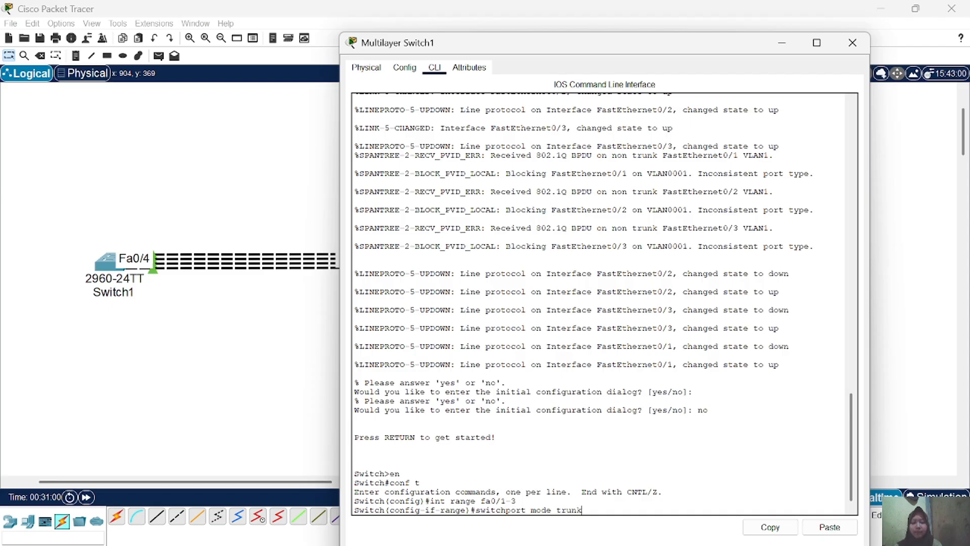
key(Return)
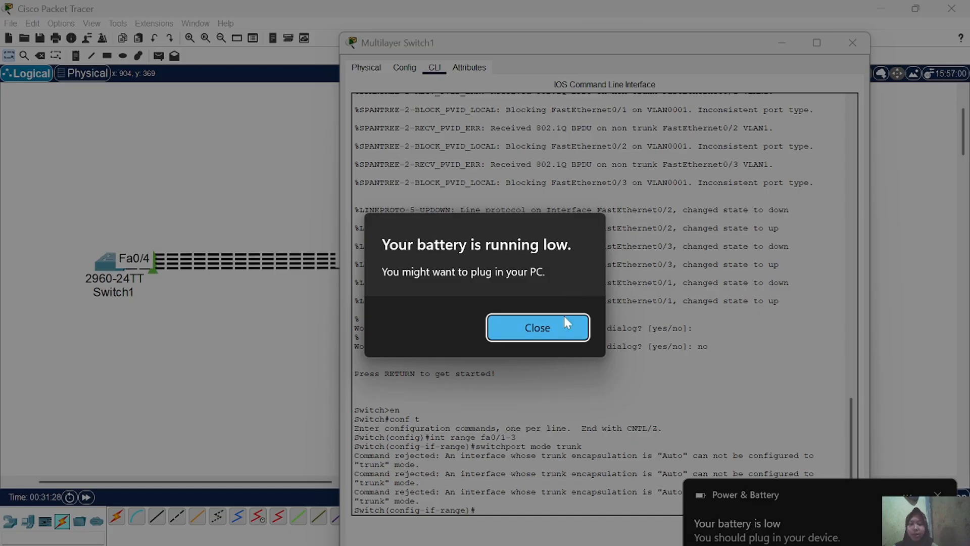
click(556, 330)
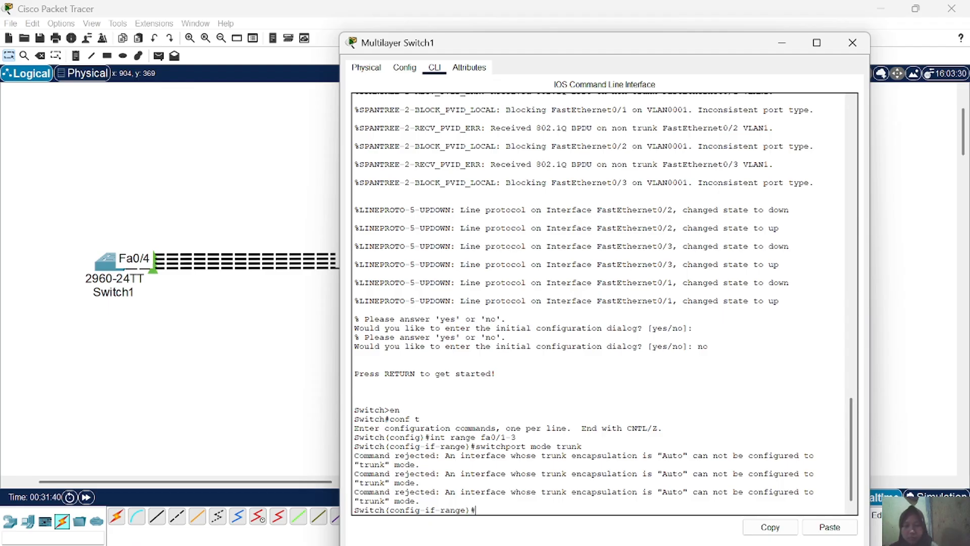
Step: Set the trunk encapsulation of Multilayer Switch1's ports fa0/1-3 to dot1Q
key(Up)
key(BackSpace)
key(BackSpace)
key(BackSpace)
key(BackSpace)
key(BackSpace)
key(BackSpace)
key(BackSpace)
key(BackSpace)
key(BackSpace)
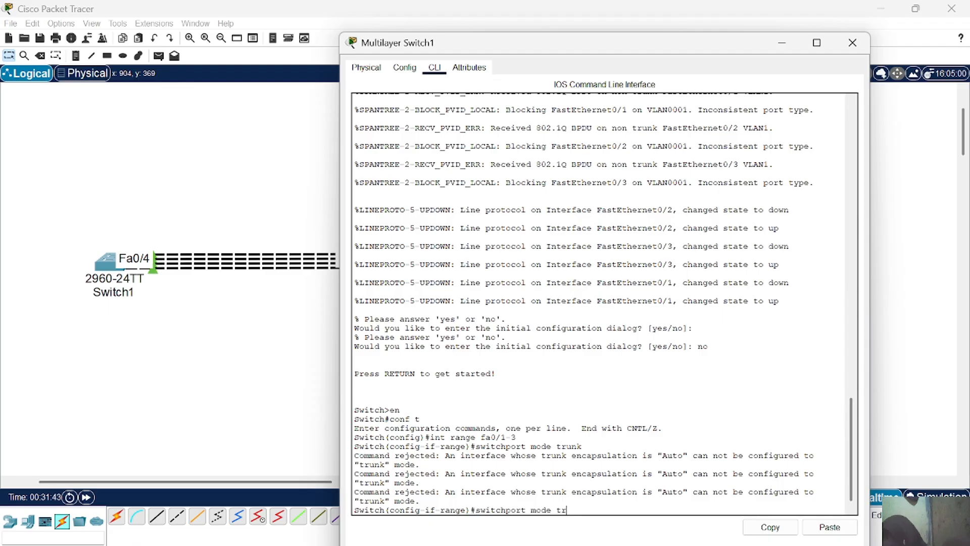
key(BackSpace)
text(trunk e)
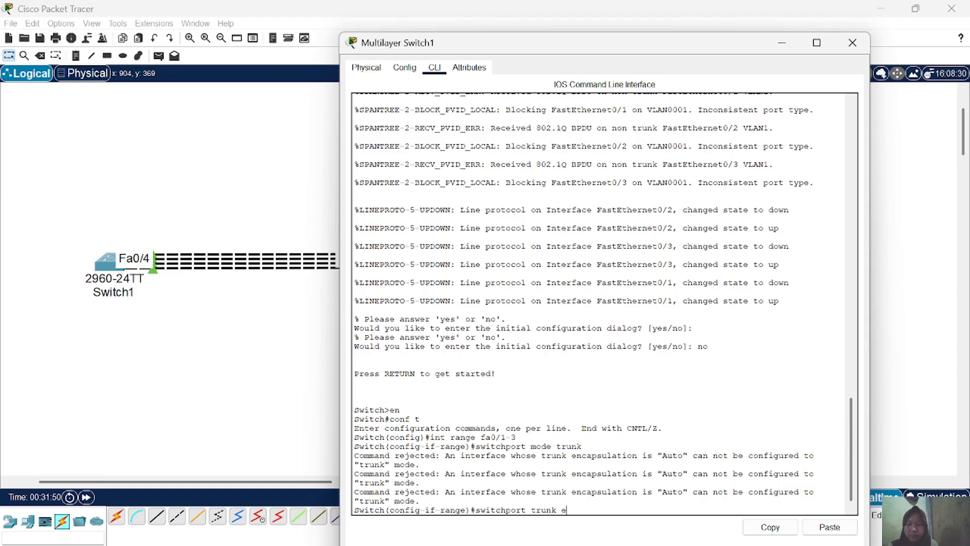
text(ncapsulation dot)
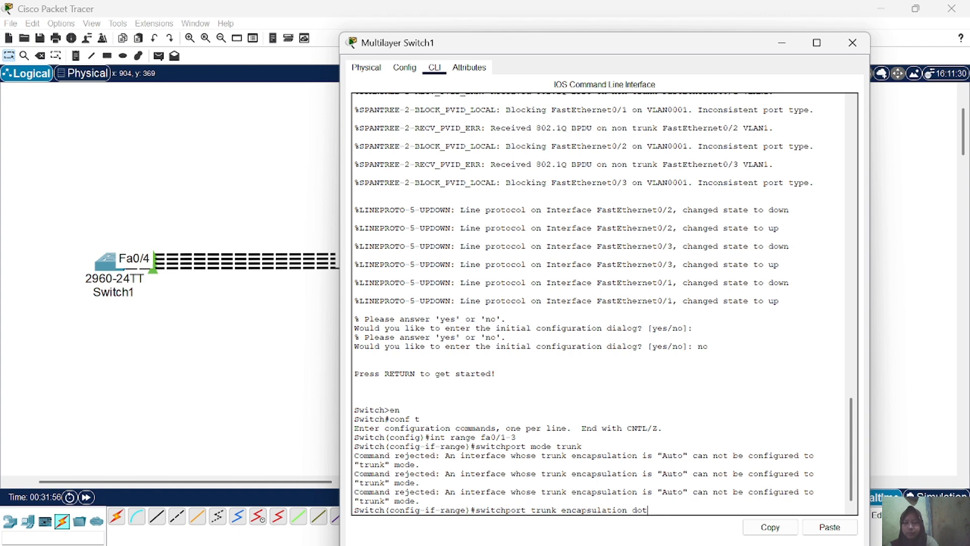
text(1Q)
key(Return)
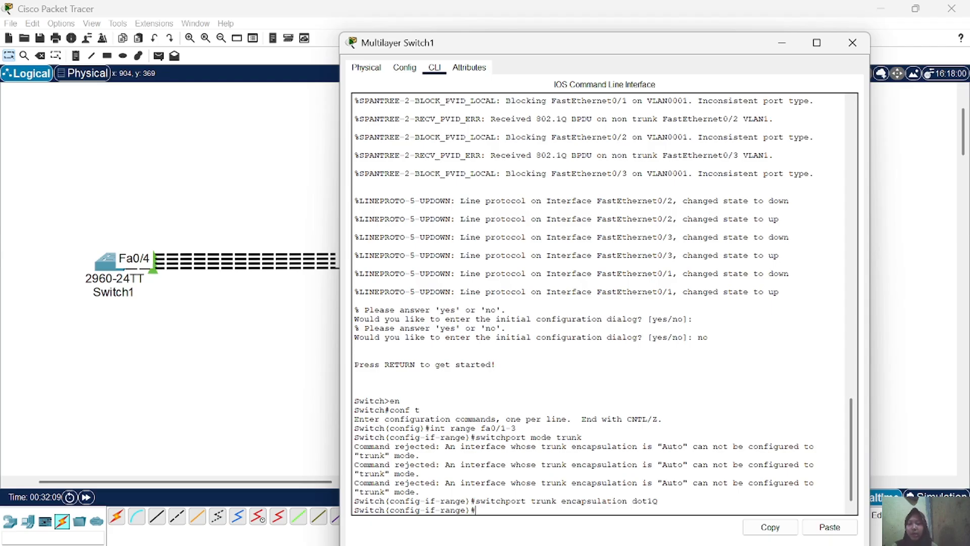
Step: Assign Multilayer Switch1's ports fa0/1-3 to channel-group 2 in desirable mode and return to the workspace
text(ch)
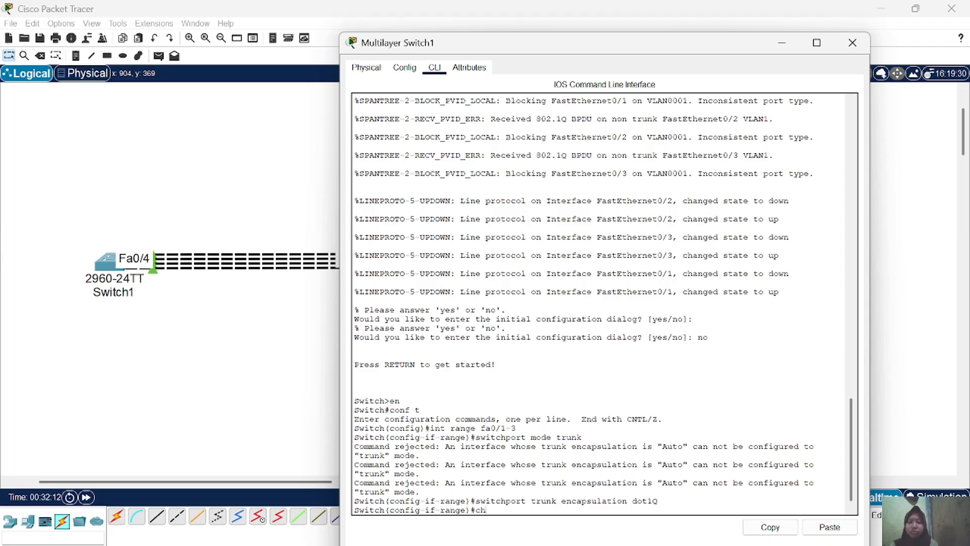
text(annel-grou)
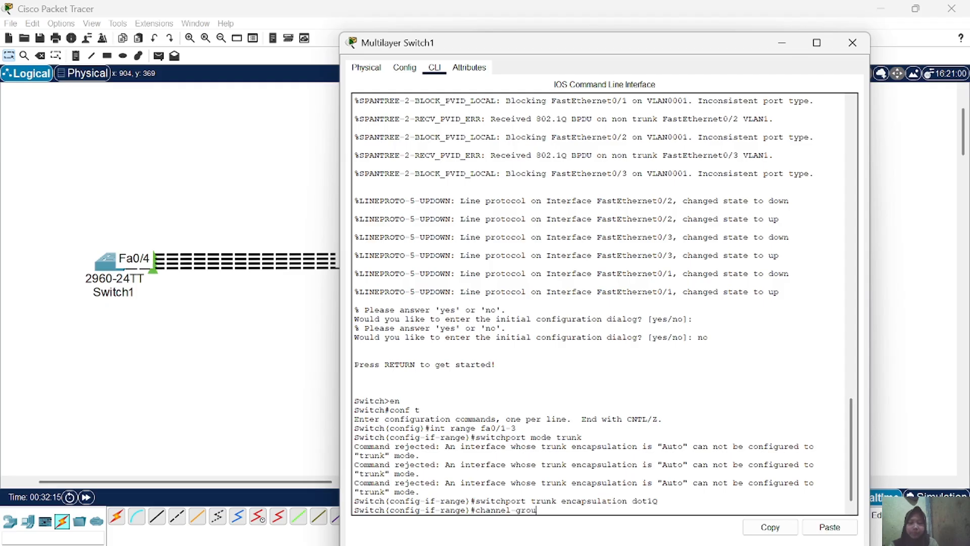
text(p 2 mode desirable)
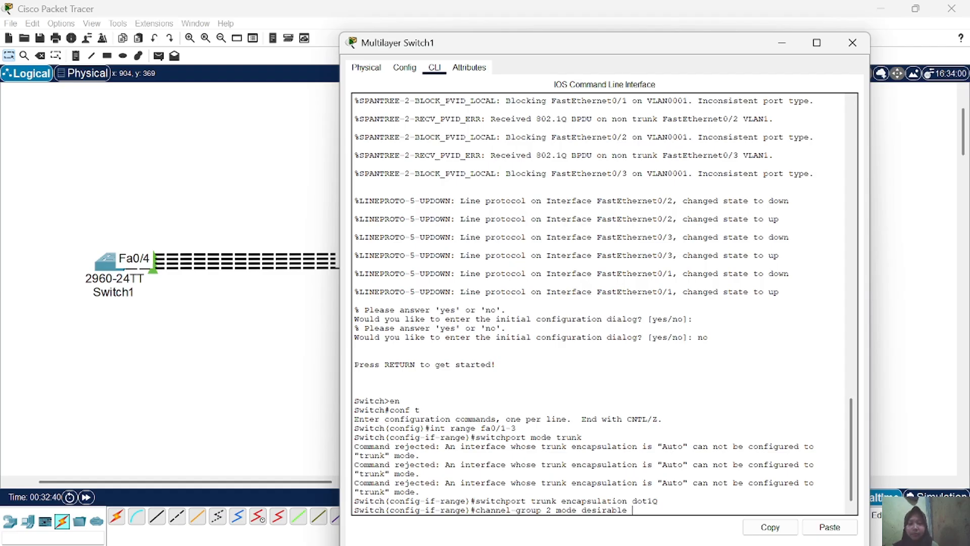
key(Return)
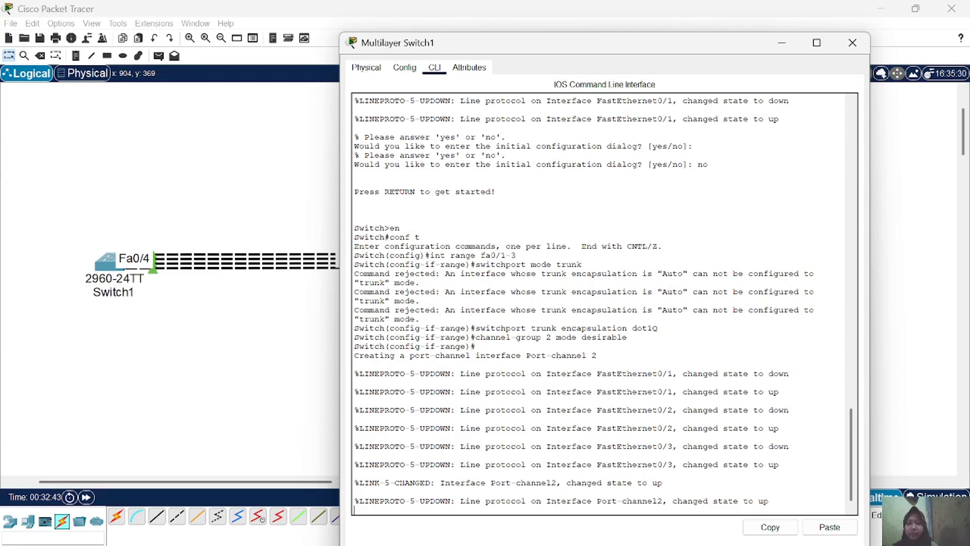
key(Return)
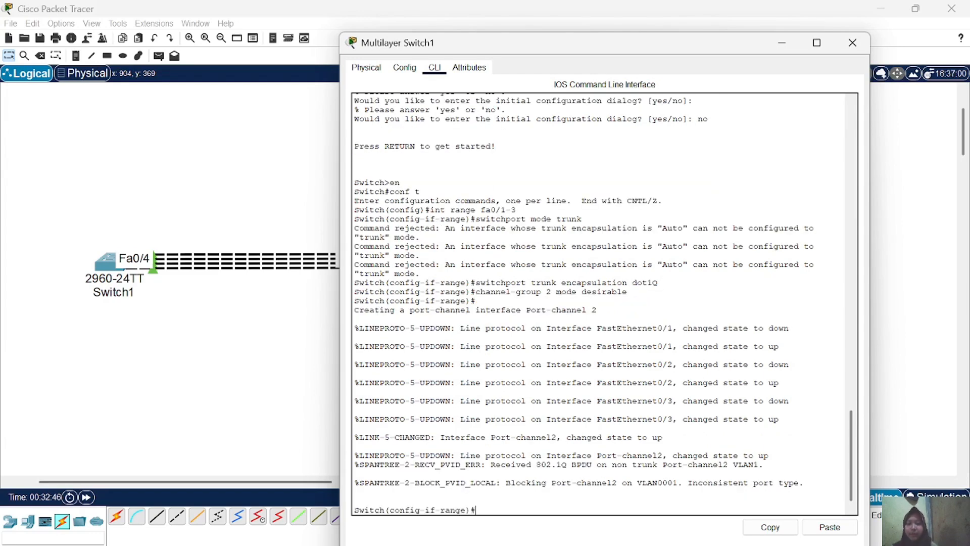
click(271, 381)
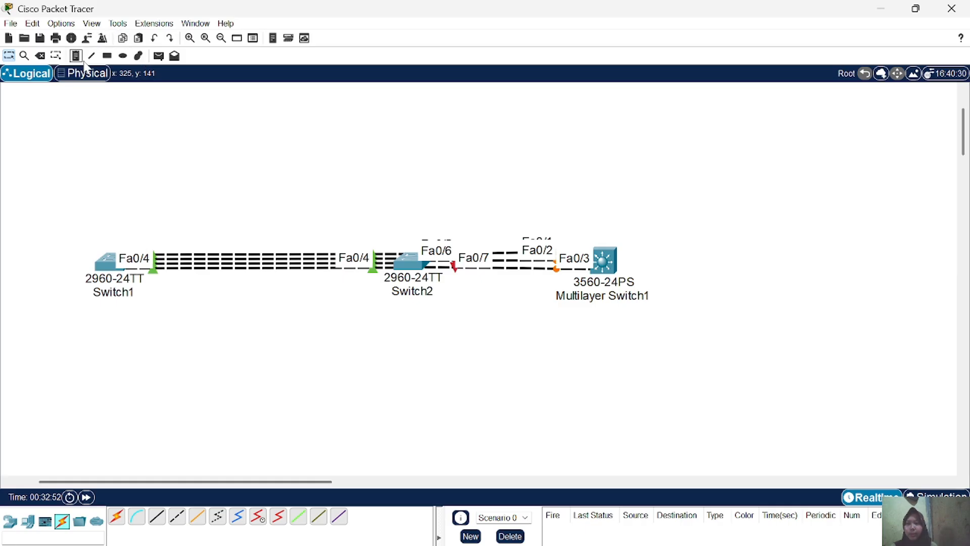
Step: Turn off always showing port labels in the logical workspace, and fast-forward the simulation time
click(69, 26)
click(73, 39)
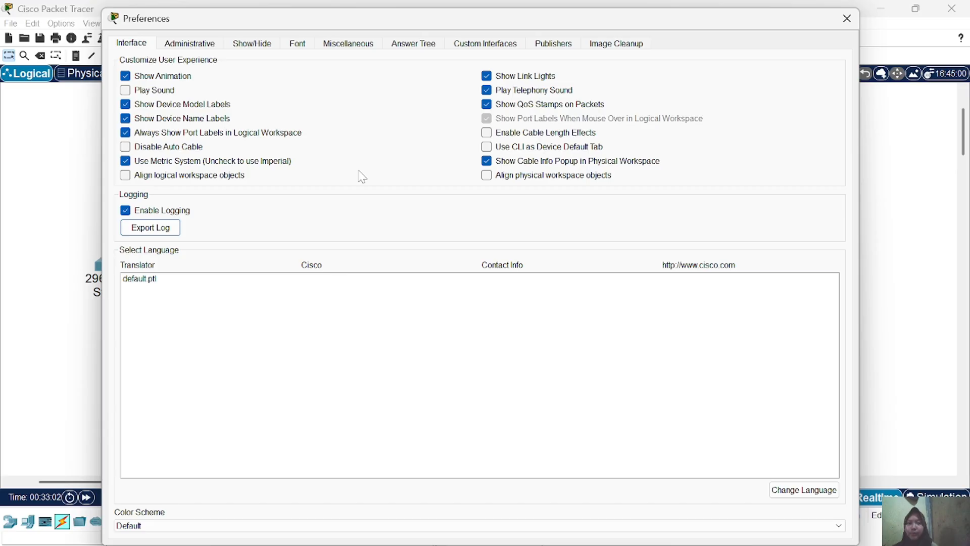
click(126, 133)
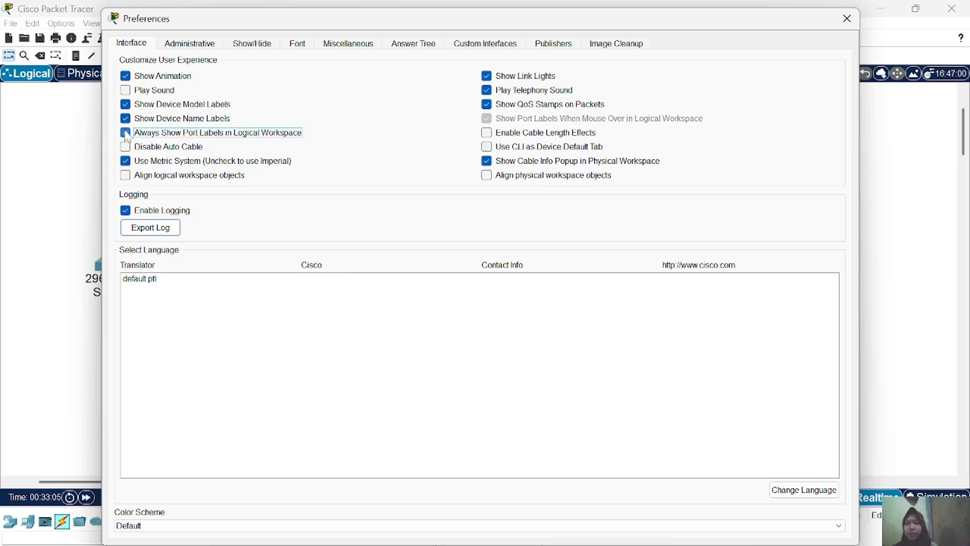
click(847, 18)
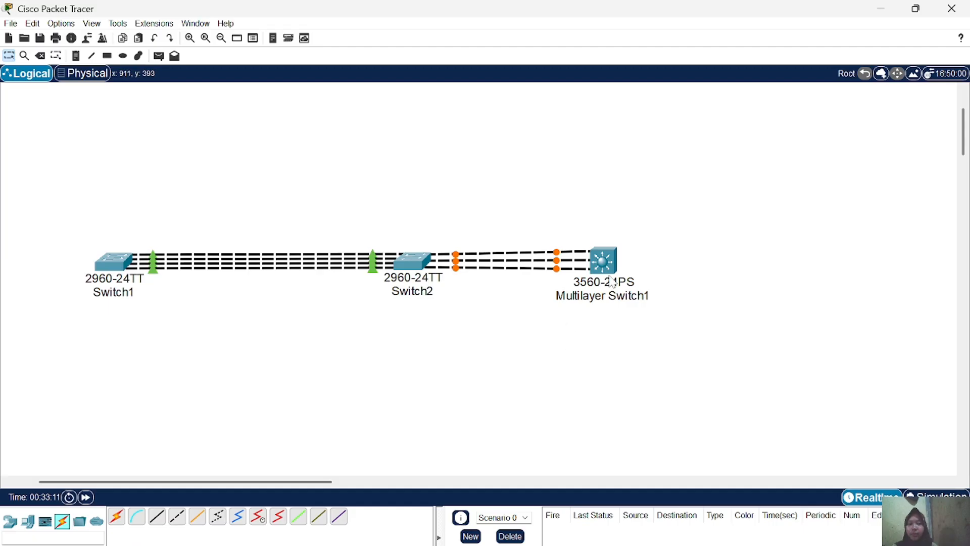
click(86, 497)
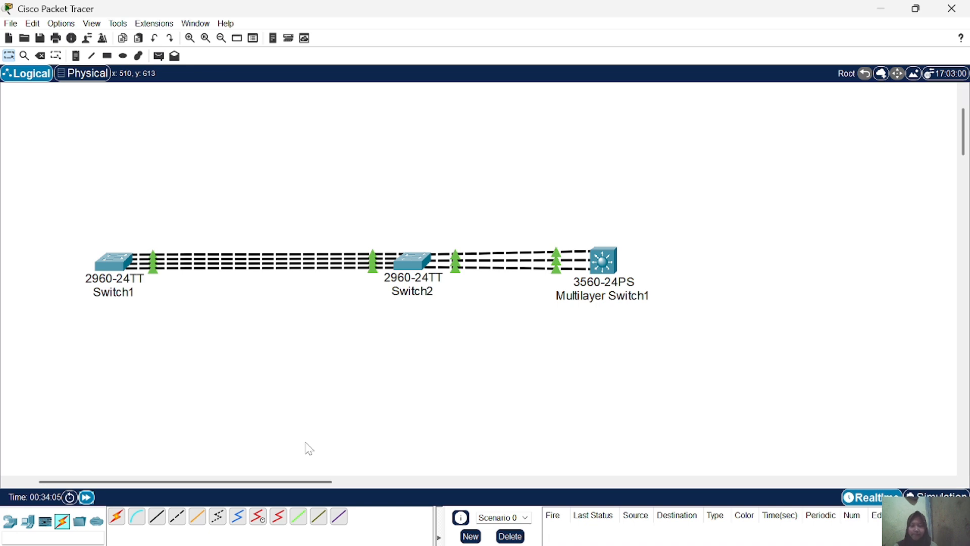
Step: Leave interface range configuration on Multilayer Switch1 and display its EtherChannel summary from global configuration mode
click(604, 261)
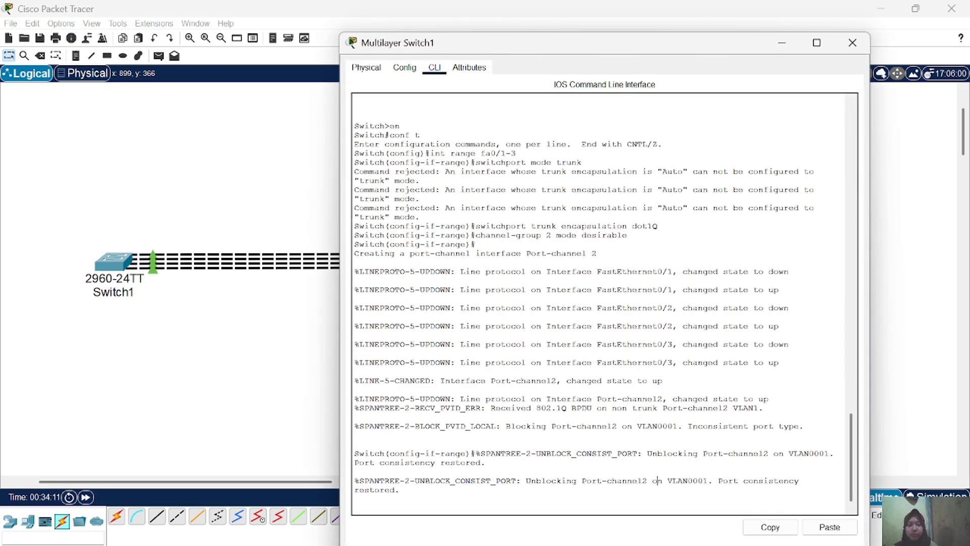
key(Return)
text(ex)
key(Return)
text(d)
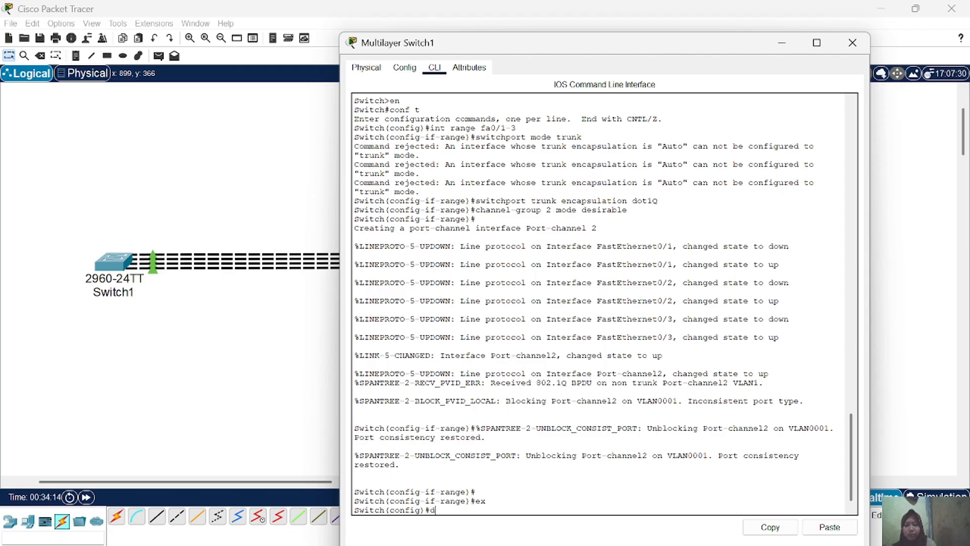
text(o sh ether)
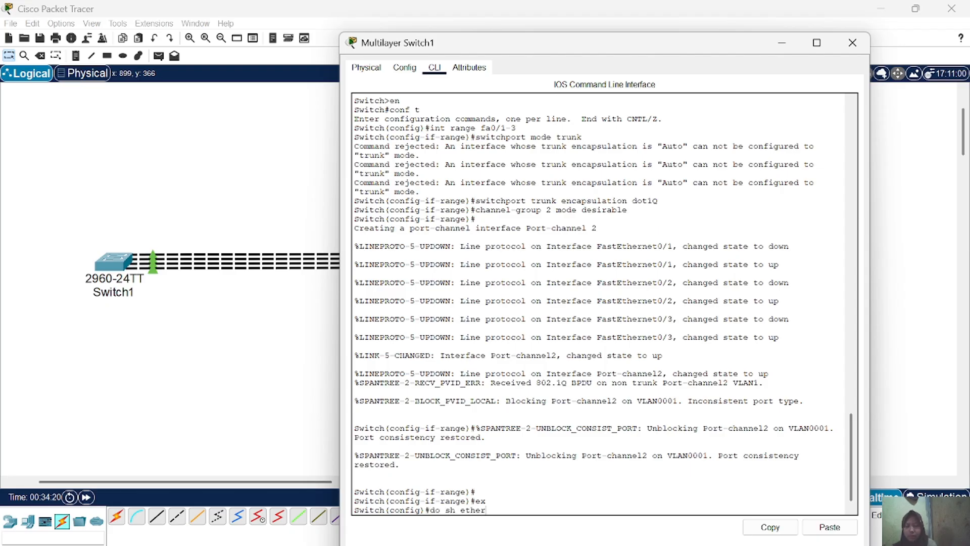
text(chann)
text(el summar)
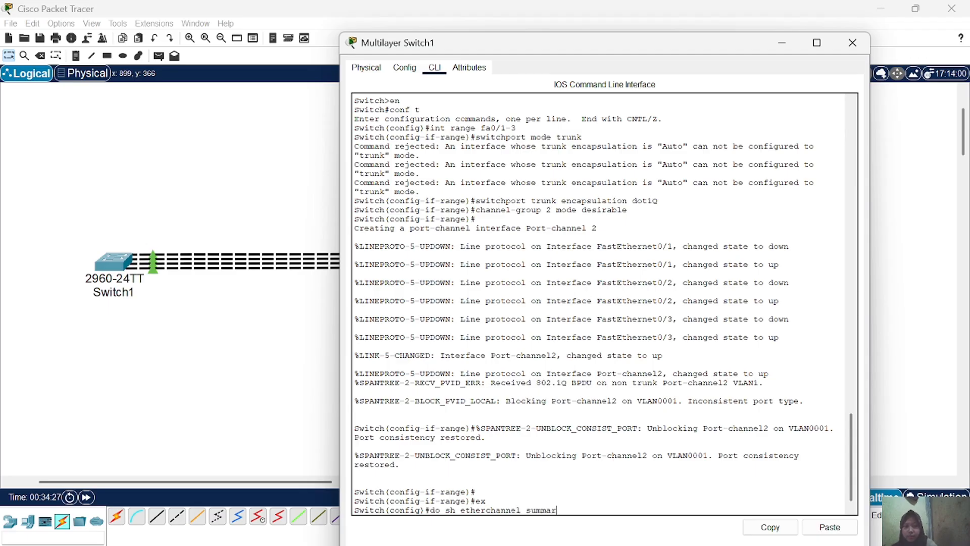
text(y)
key(Return)
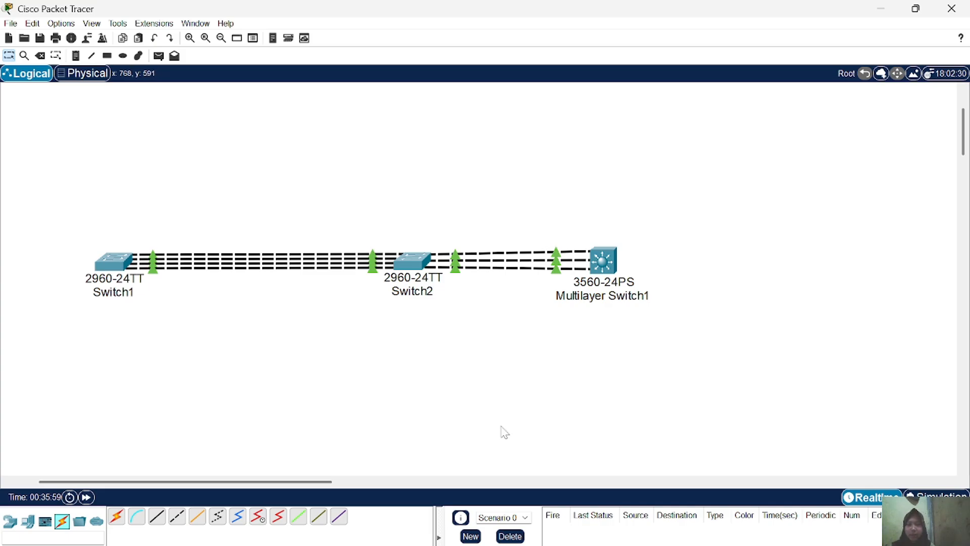
Step: Add a second 3560-24PS multilayer switch beyond Multilayer Switch1 and align it level with the other switches
click(17, 525)
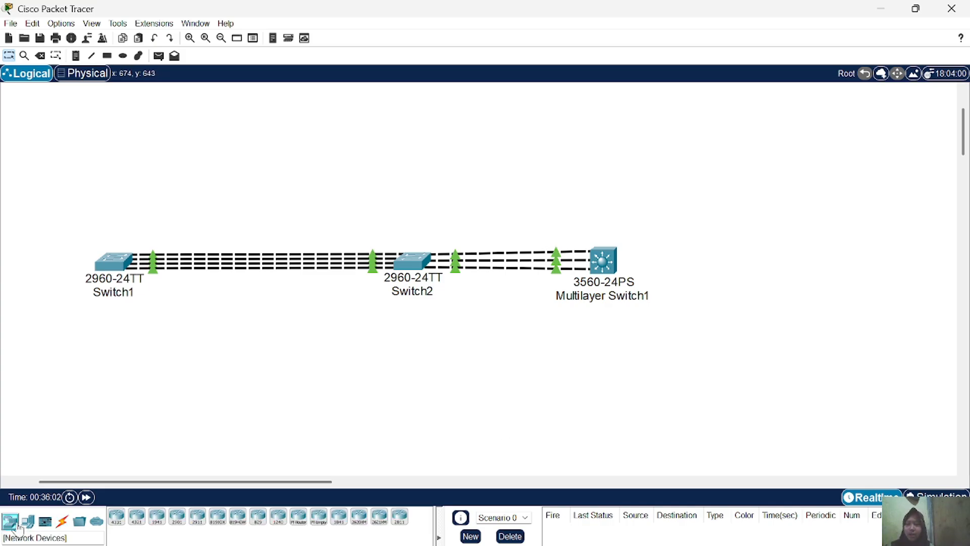
click(28, 520)
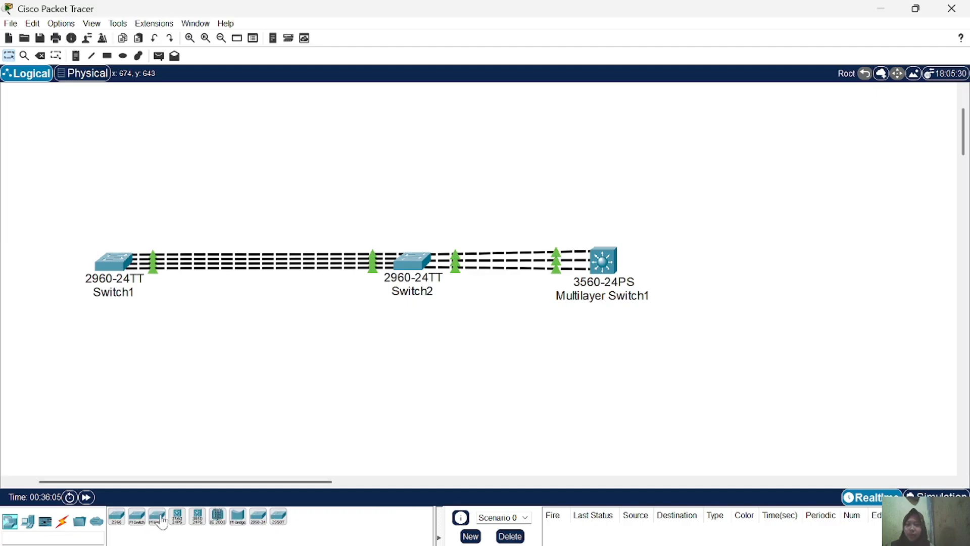
click(177, 519)
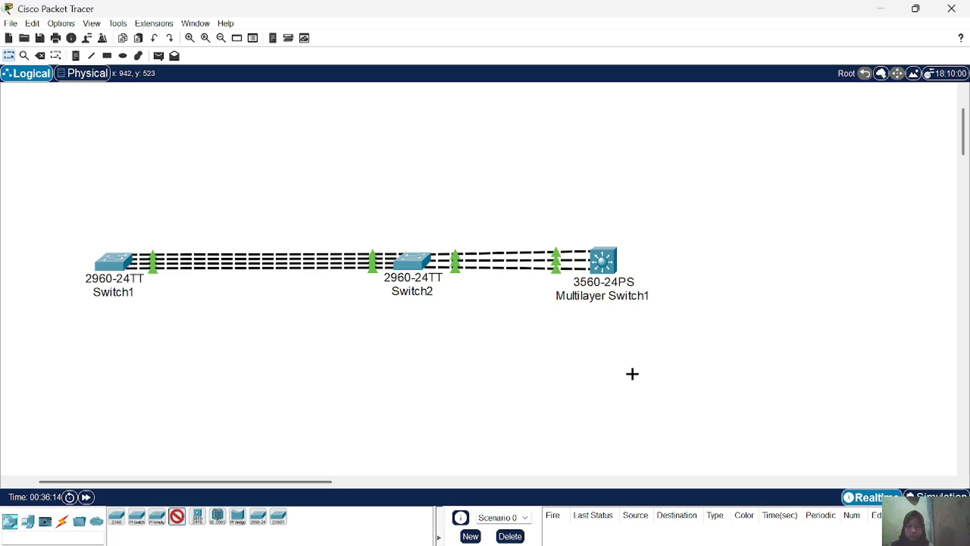
click(771, 264)
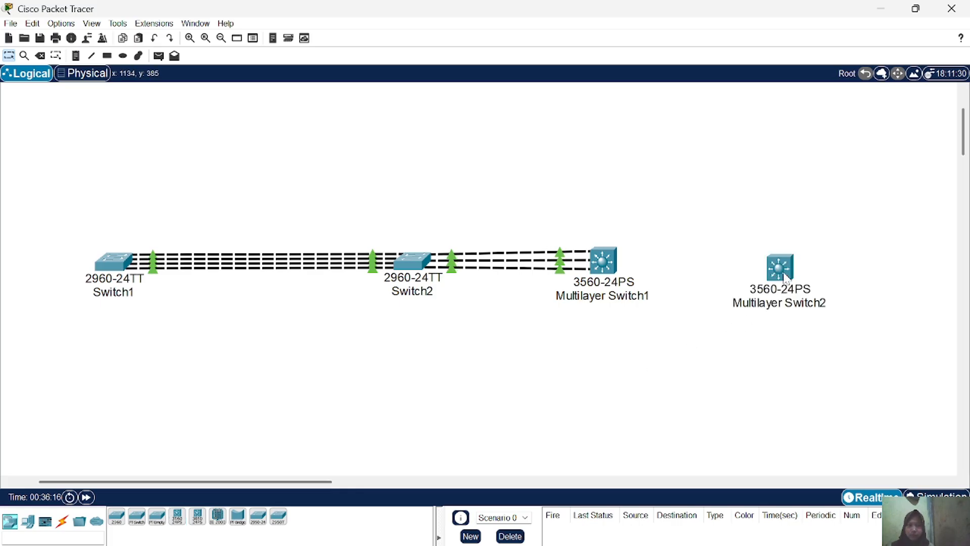
drag(775, 269, 774, 261)
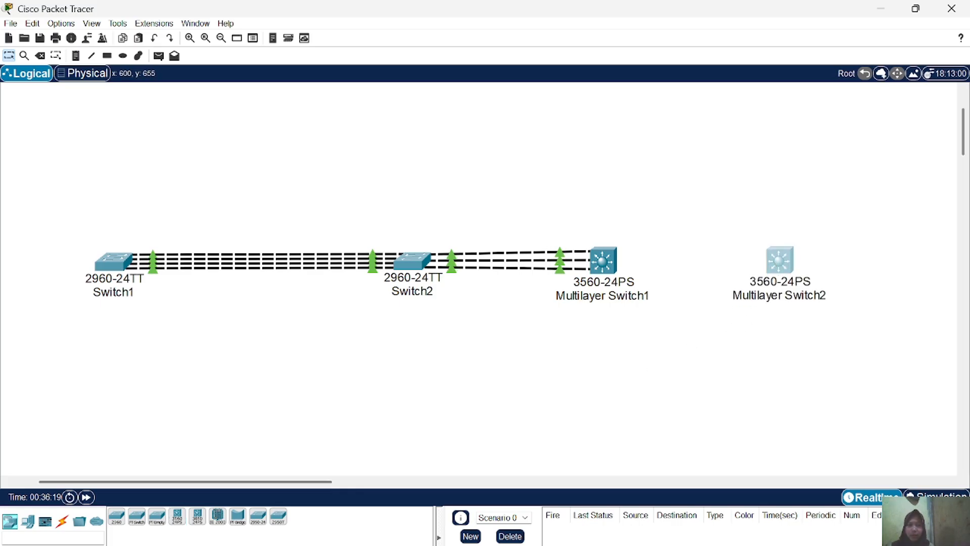
Step: Connect Multilayer Switch1 to Multilayer Switch2 with three automatically chosen cables
click(62, 520)
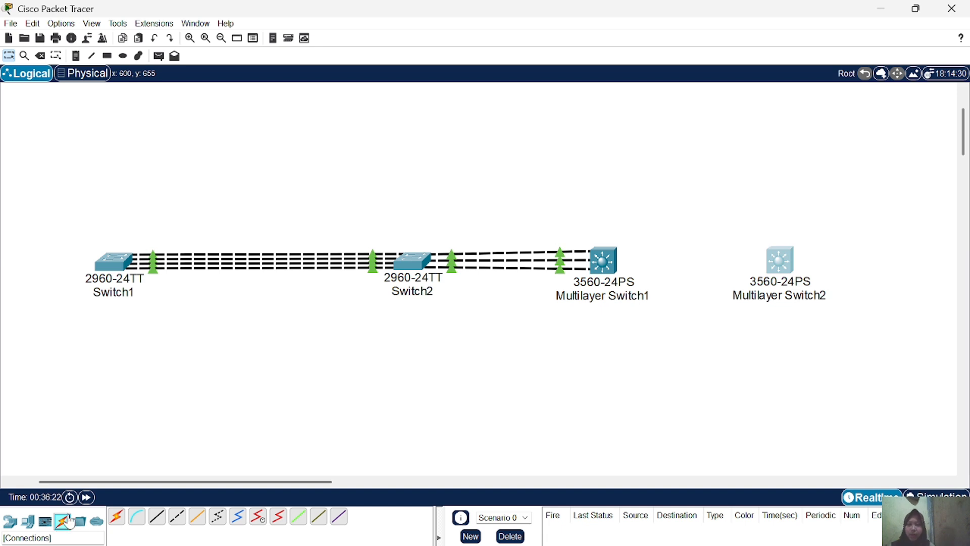
click(117, 515)
click(599, 268)
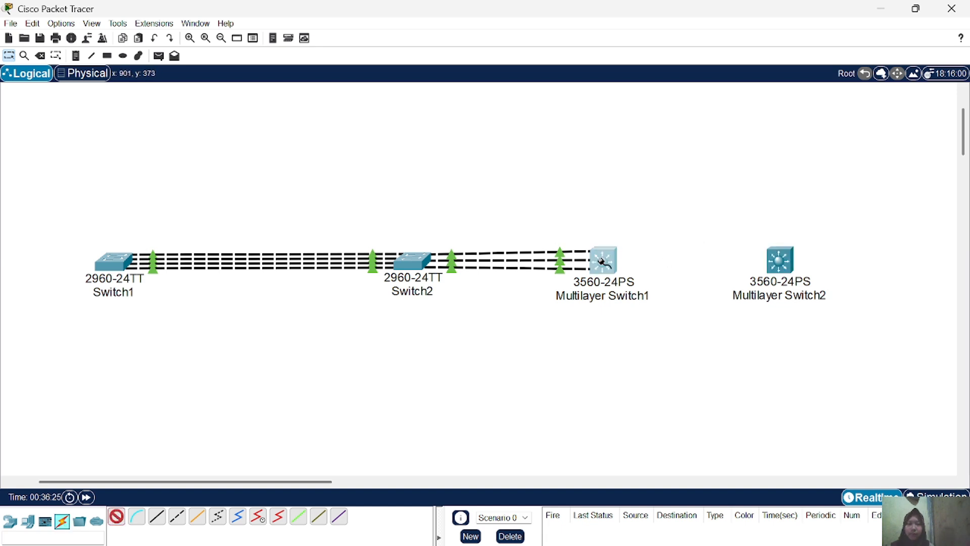
click(758, 270)
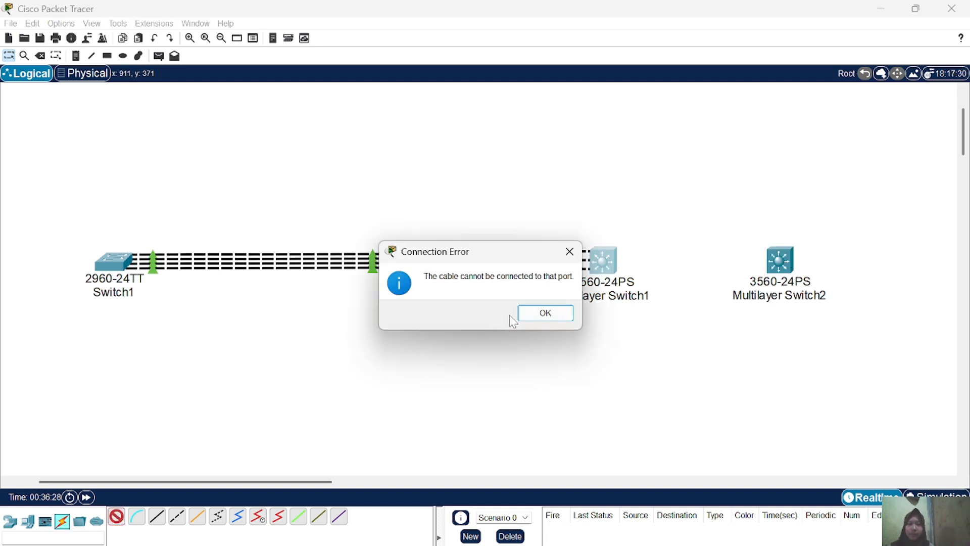
click(546, 313)
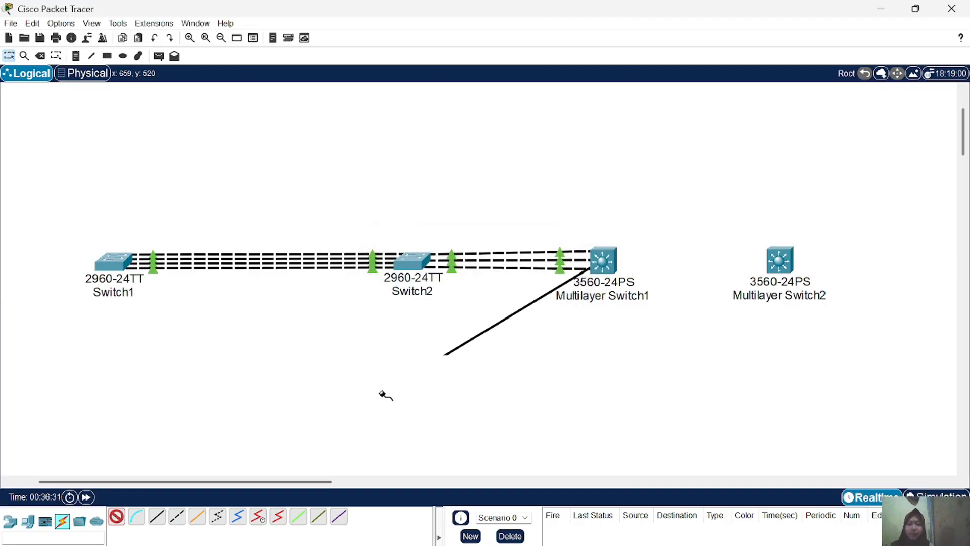
click(781, 260)
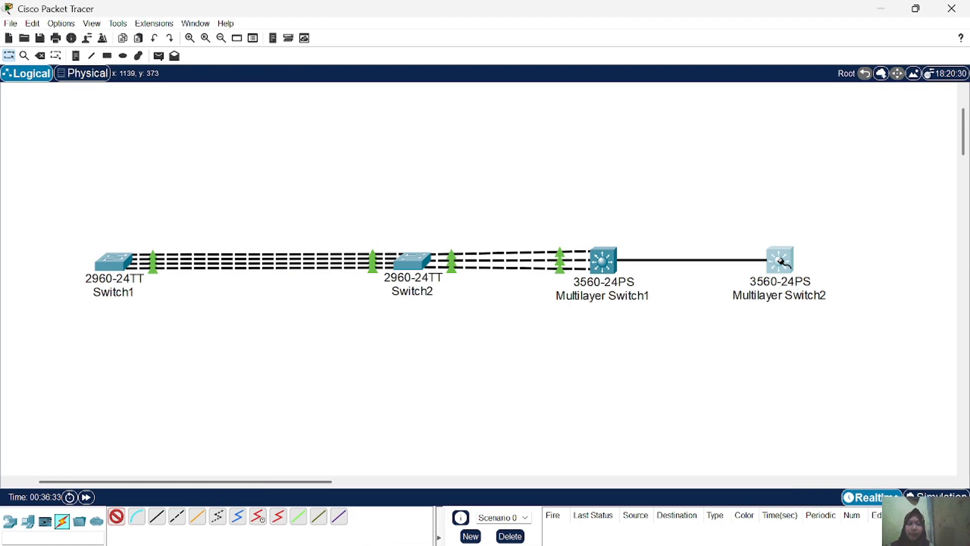
click(115, 517)
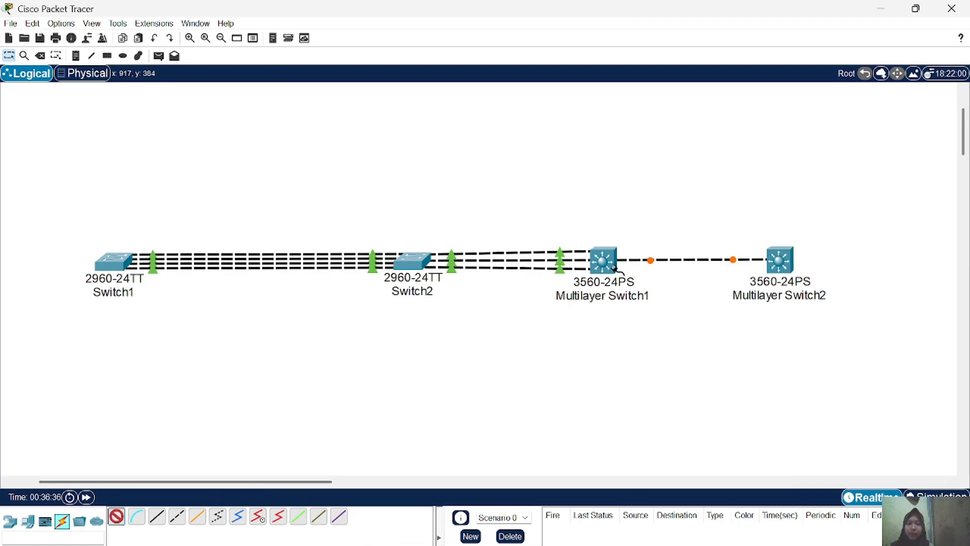
click(611, 266)
click(780, 258)
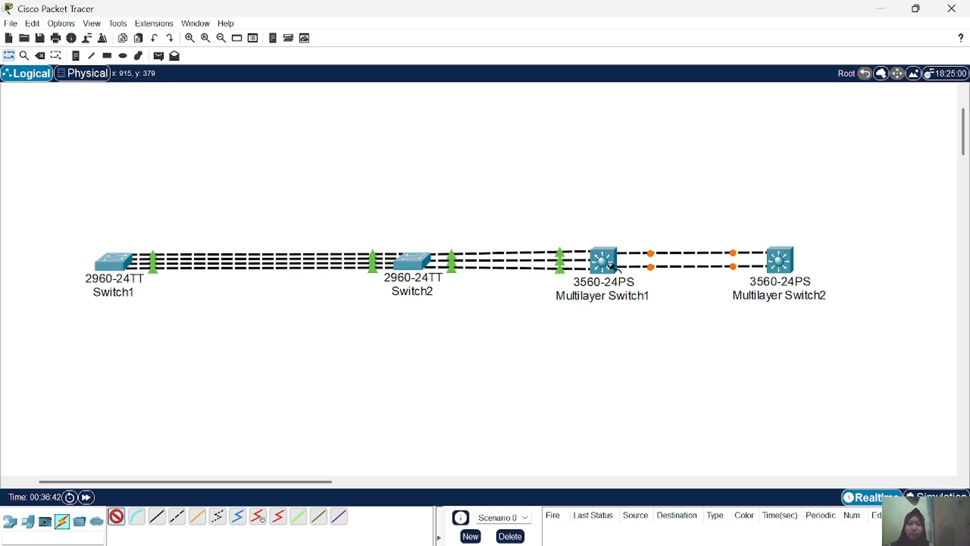
click(116, 516)
click(612, 265)
click(781, 263)
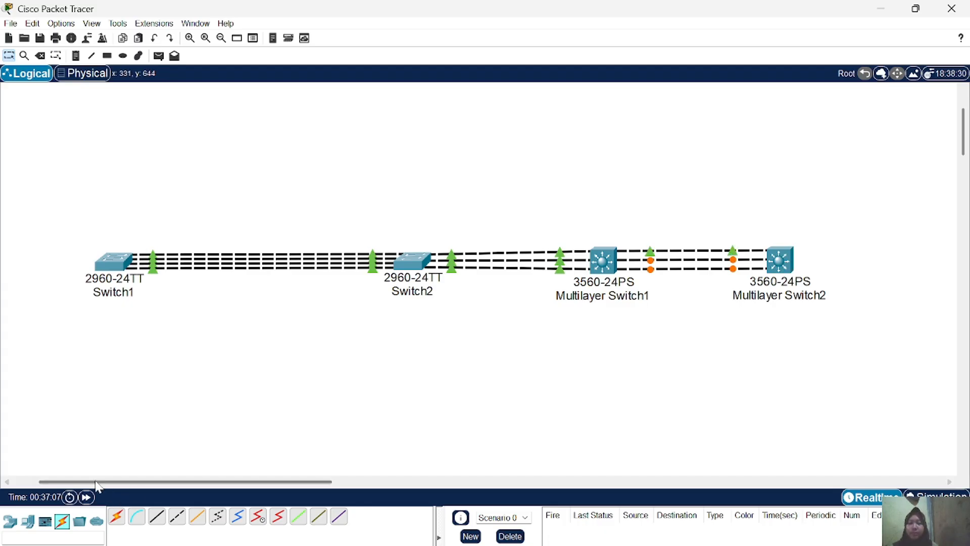
Step: Fast-forward the simulation time and turn on always showing port labels in the logical workspace
click(87, 497)
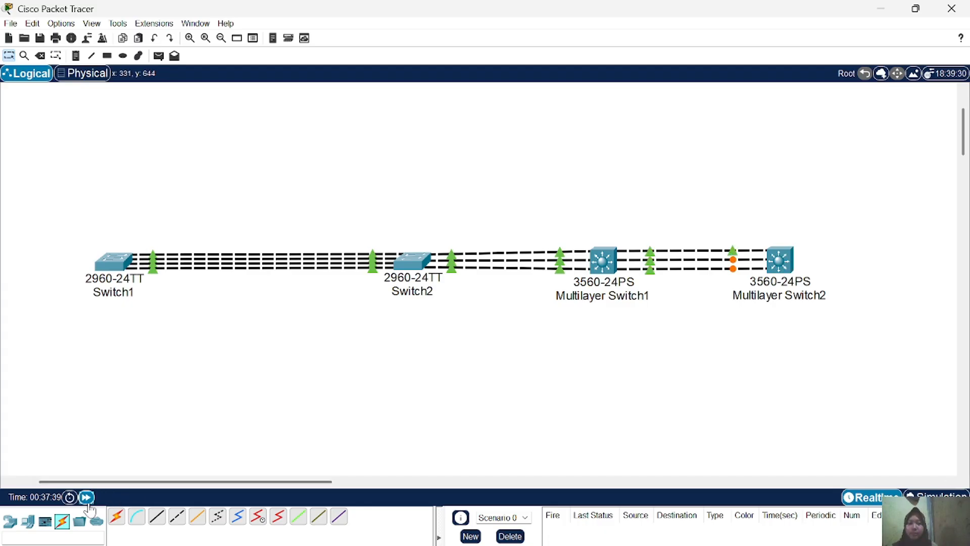
click(86, 499)
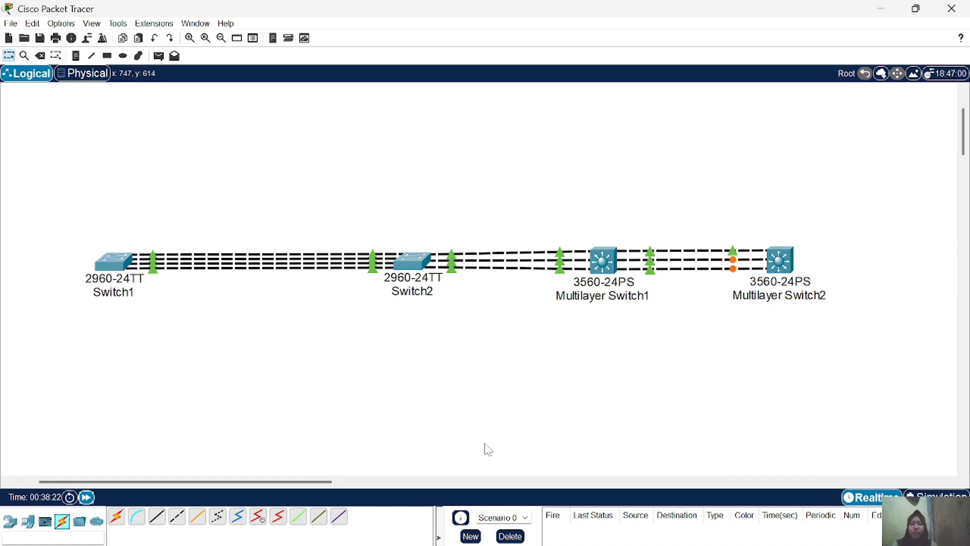
click(60, 24)
click(76, 37)
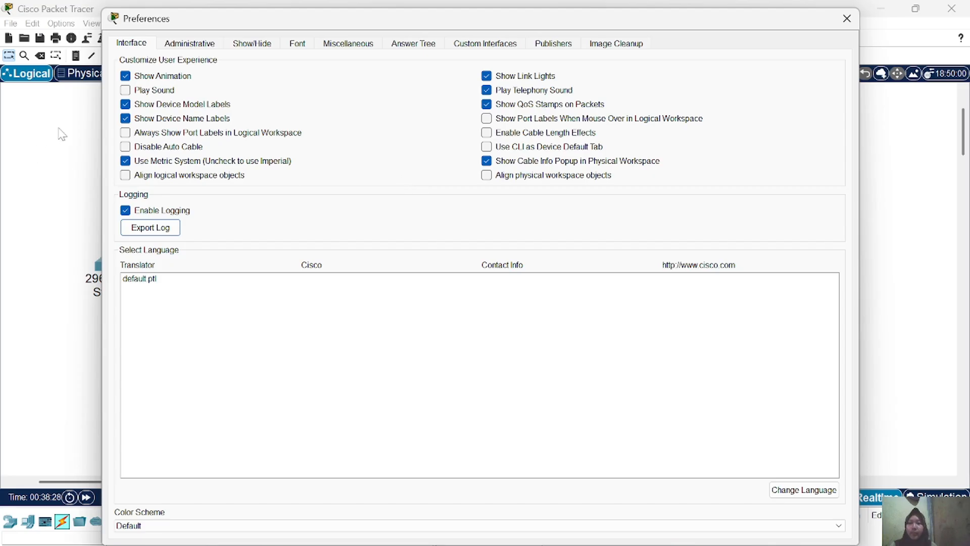
click(126, 133)
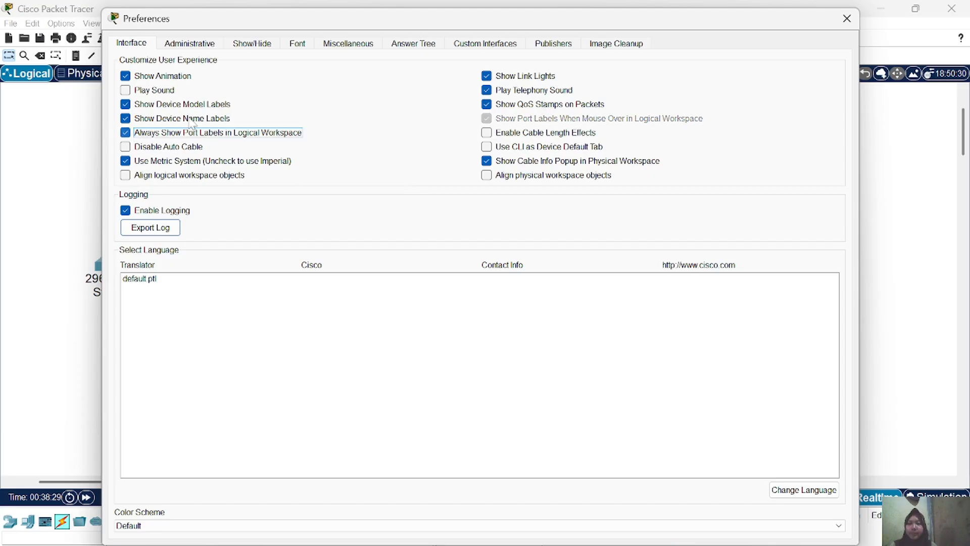
click(847, 18)
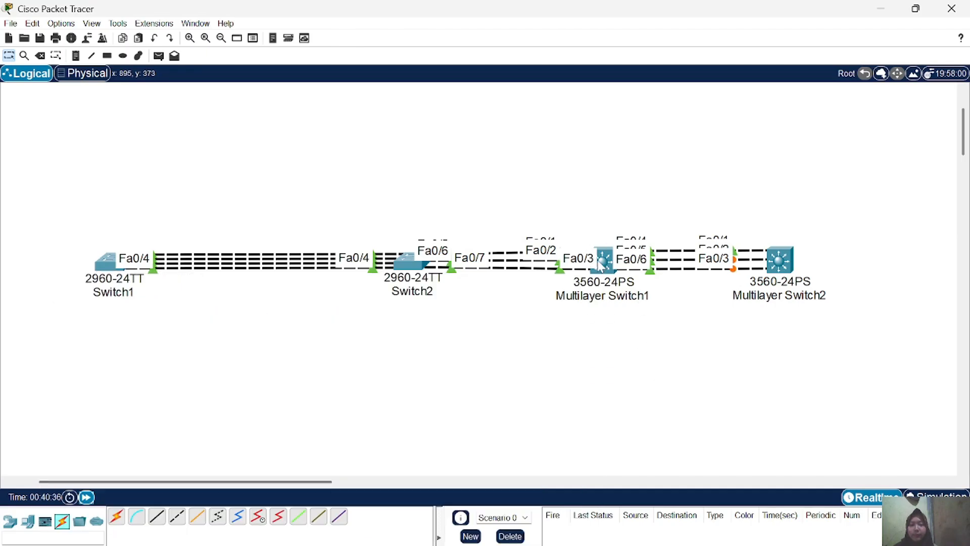
Step: Convert Multilayer Switch1's port range fa0/4-6 to routed ports with the no switchport command
click(606, 260)
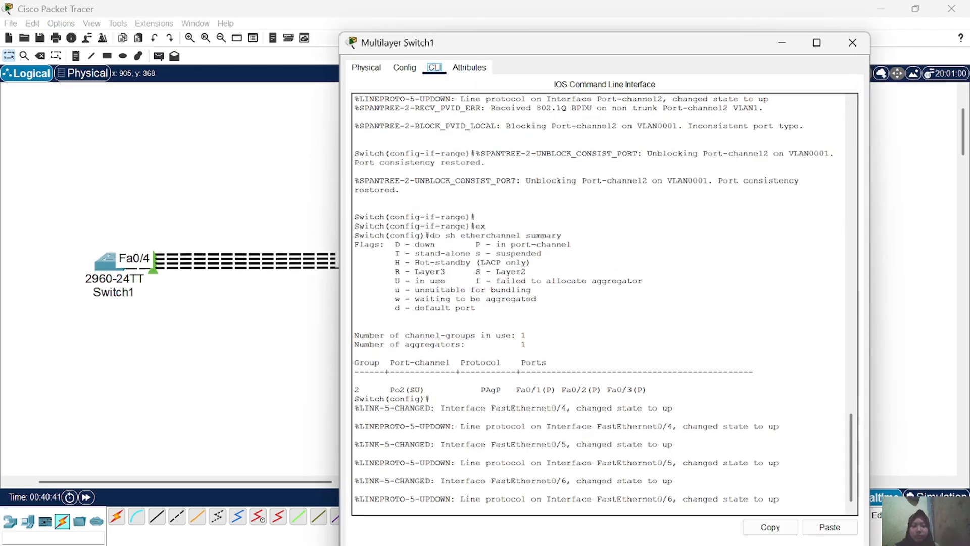
key(Return)
text(en)
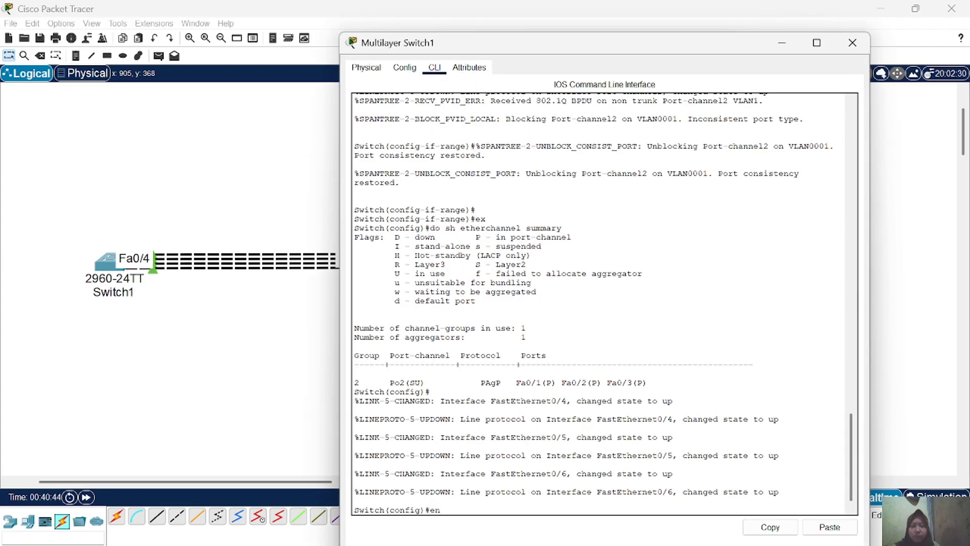
key(BackSpace)
key(BackSpace)
key(Return)
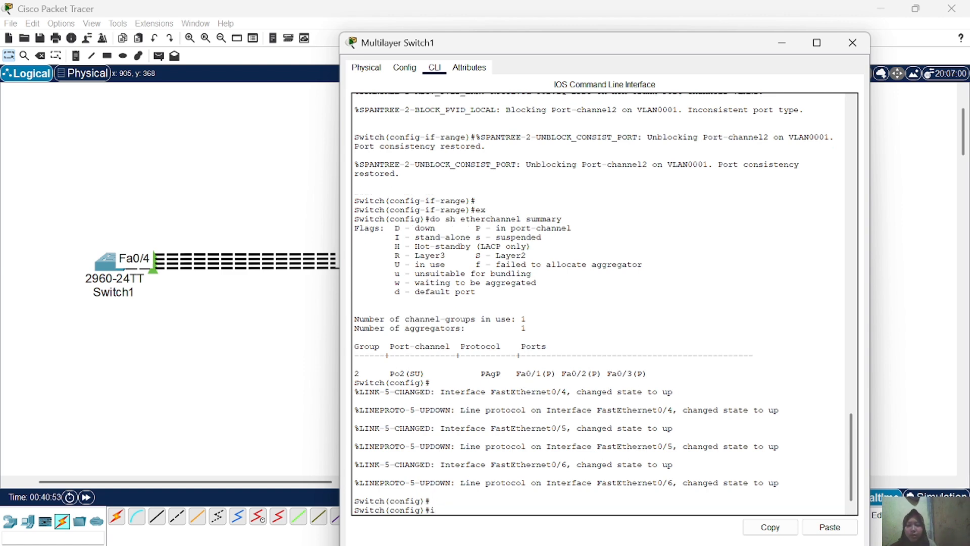
text(int range fa0/)
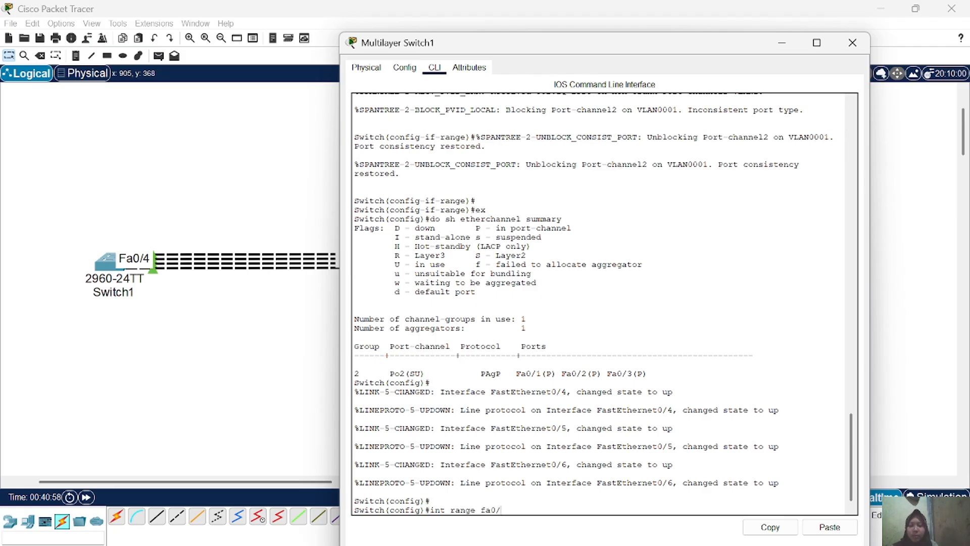
text(4-6)
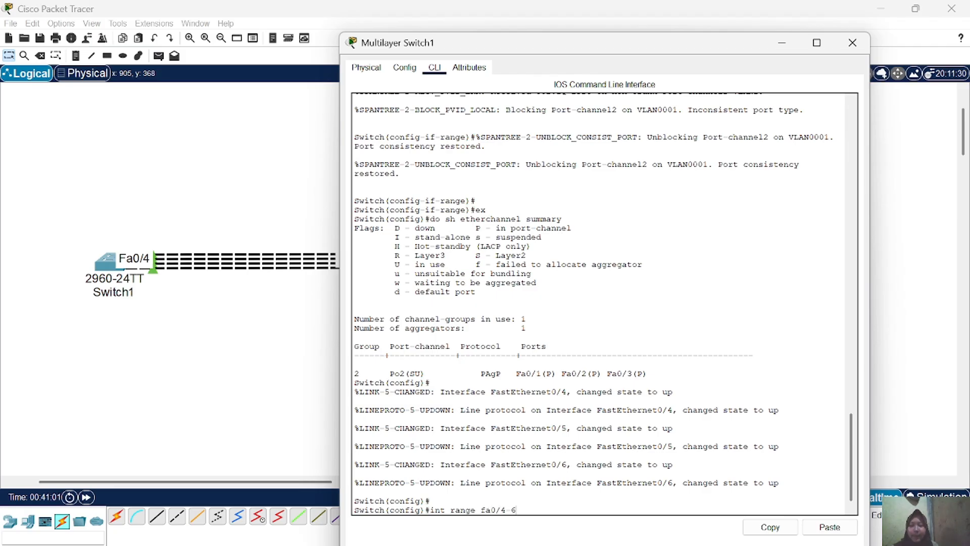
key(Return)
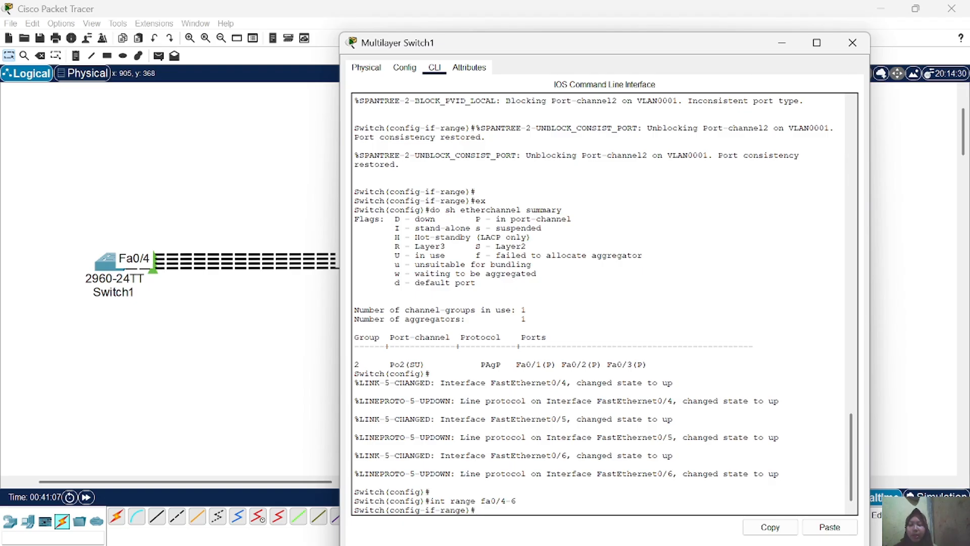
text(no switchport)
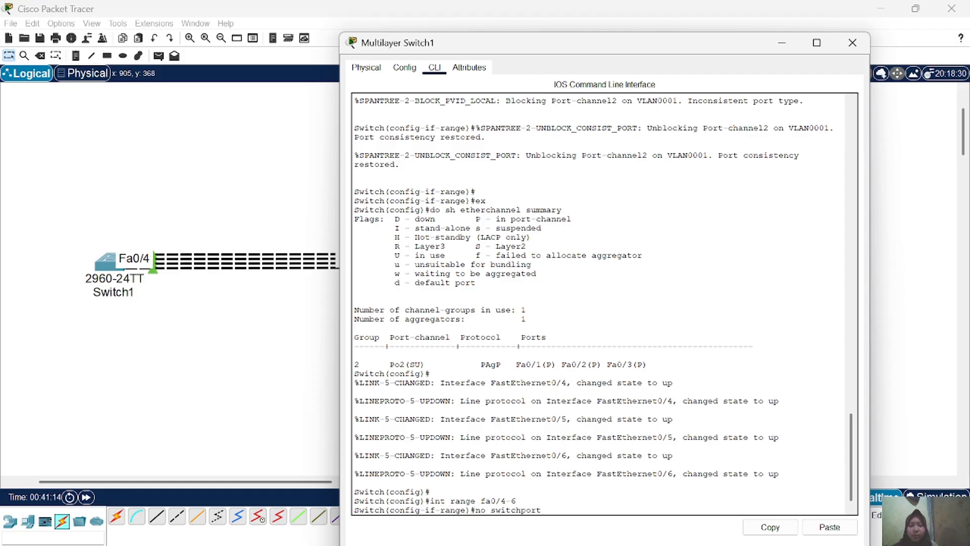
key(Return)
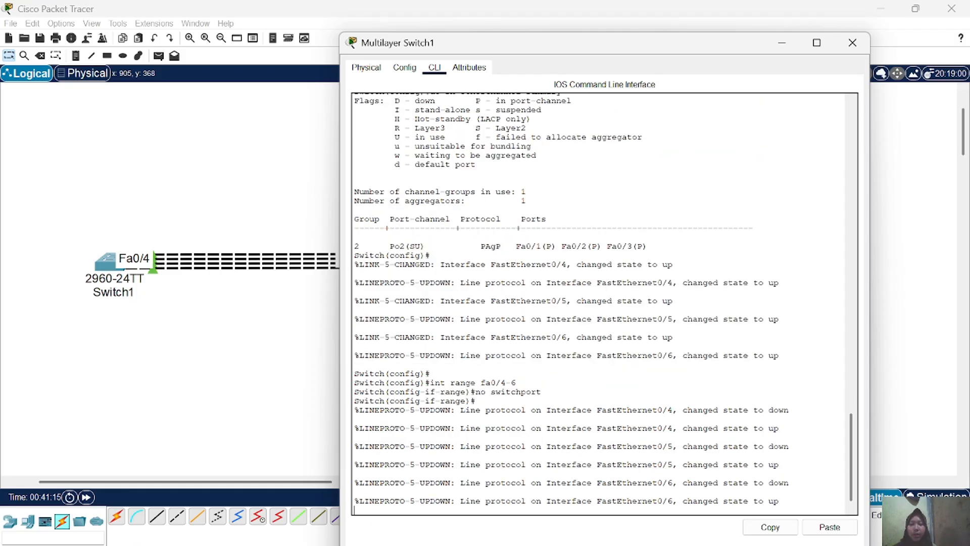
key(Return)
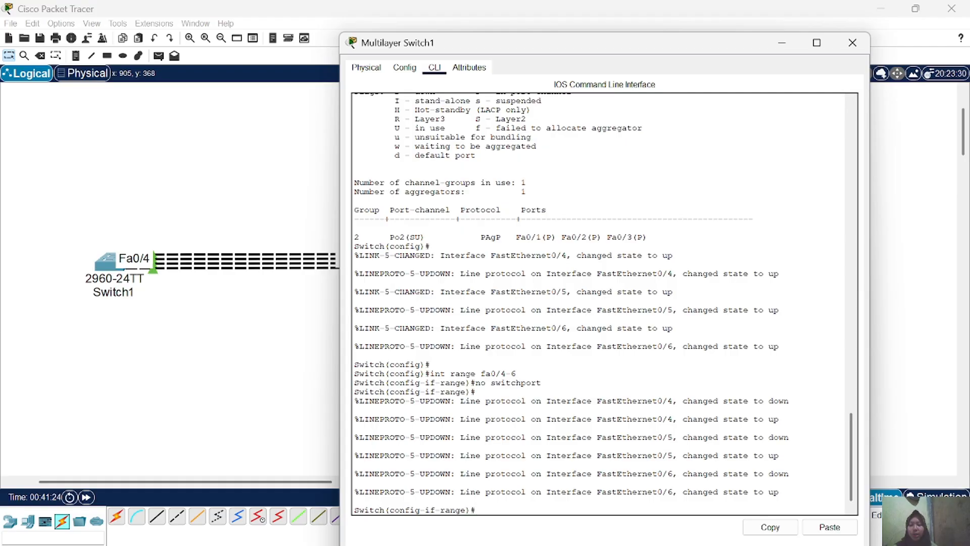
Step: List the available channel-group 3 modes and assign ports fa0/4-6 to channel-group 3 in mode on
text(chann)
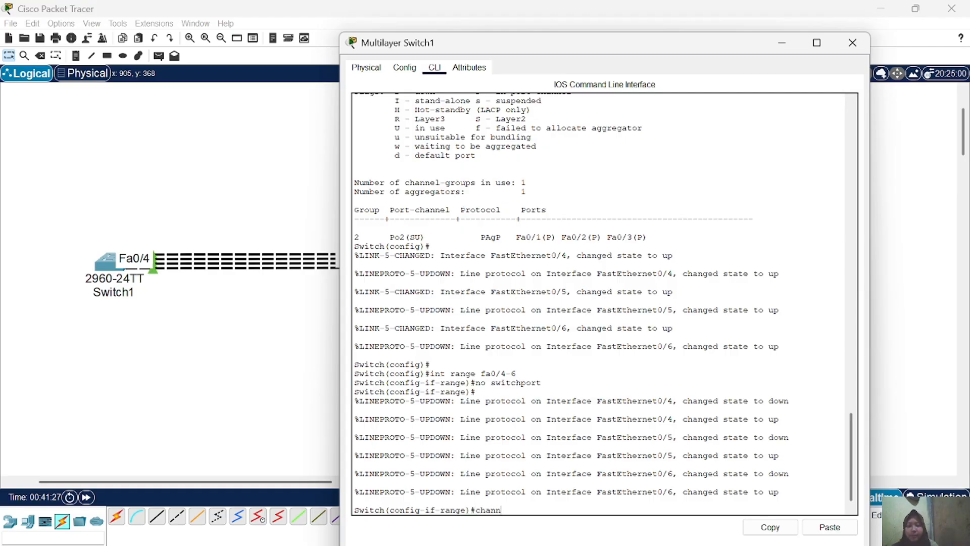
text(el-group)
text(mode)
key(BackSpace)
key(BackSpace)
key(BackSpace)
key(BackSpace)
key(BackSpace)
text(3 mode )
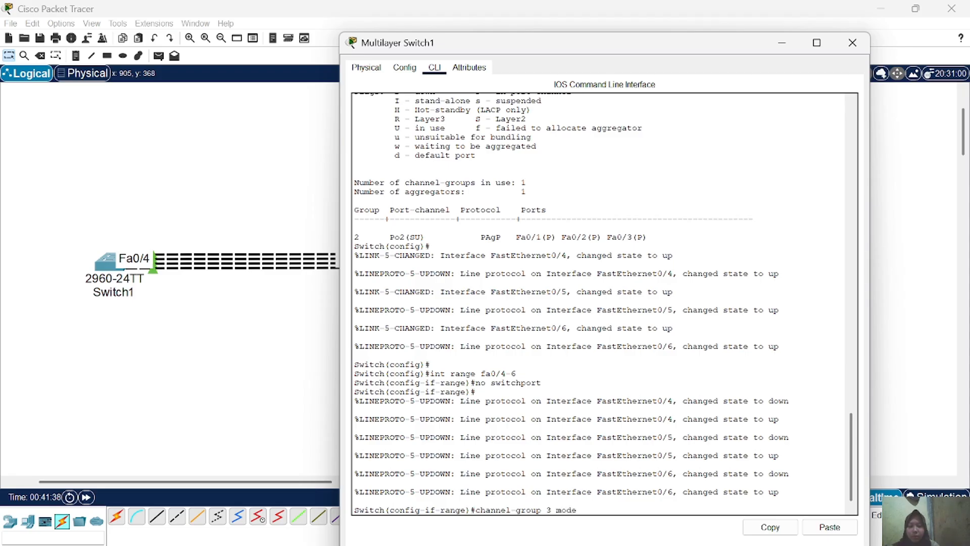
text(?)
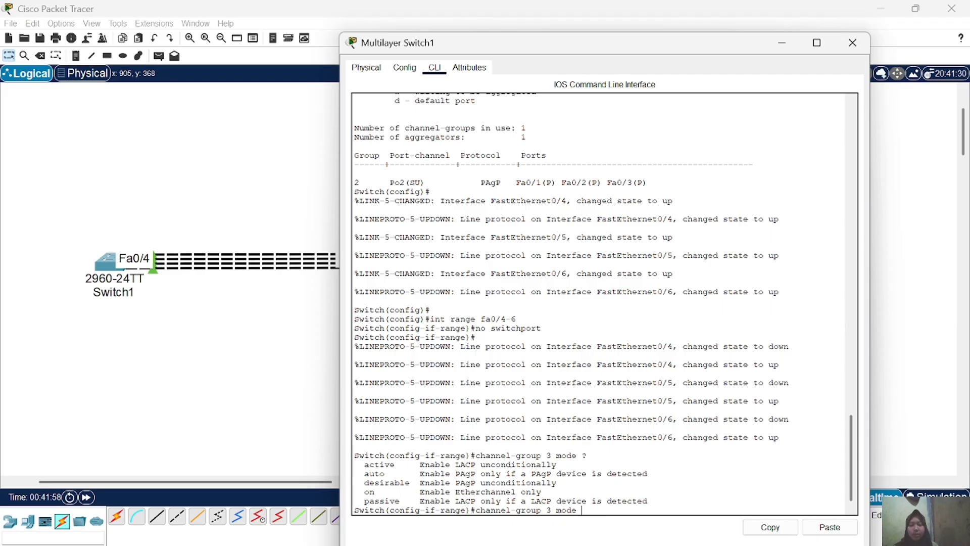
text(on)
key(Return)
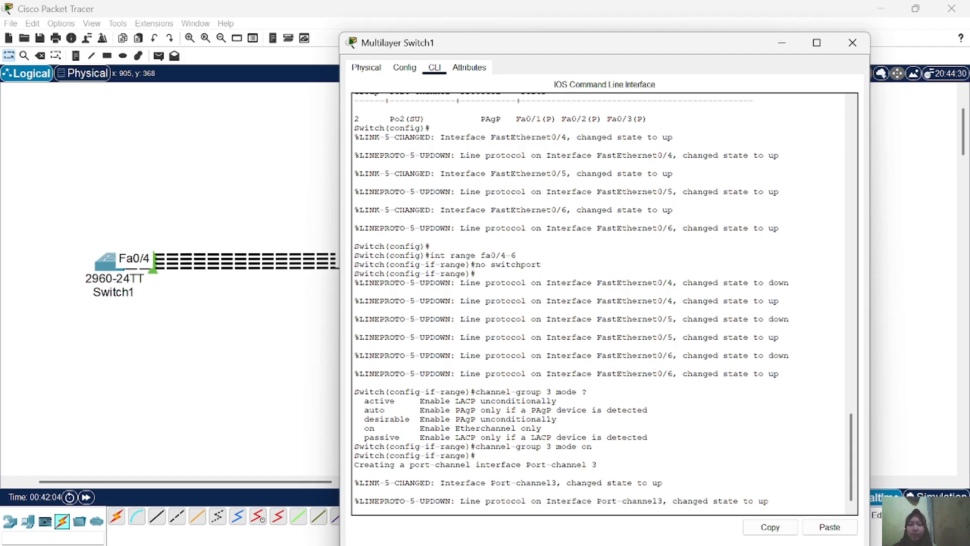
key(Return)
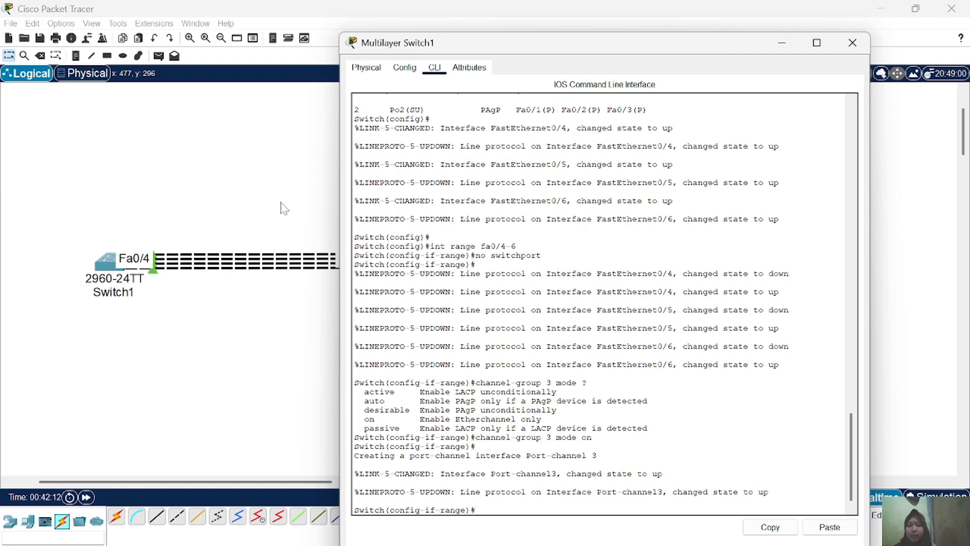
Step: Try to enter port-channel 3 configuration with the command "channel interface port channel 3"
text(channel interfac)
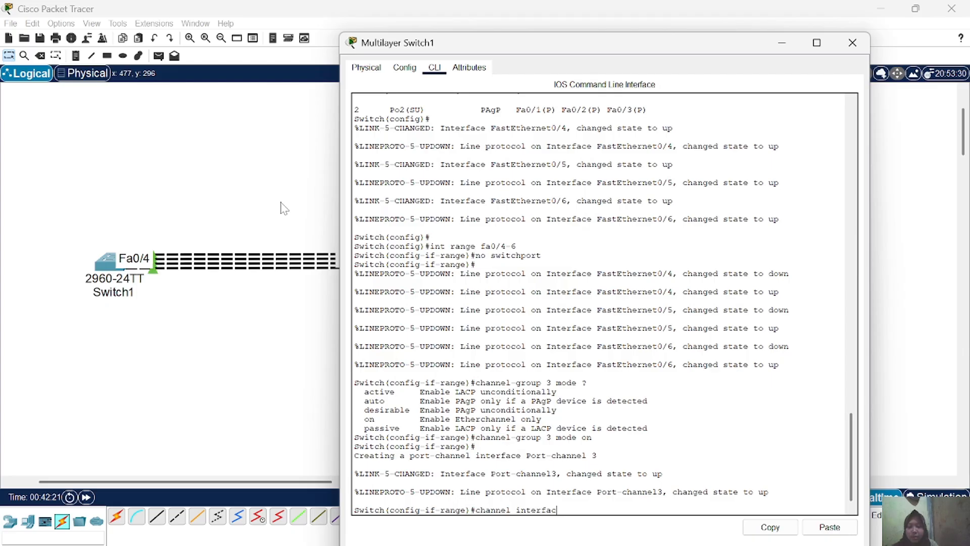
text(e port channel)
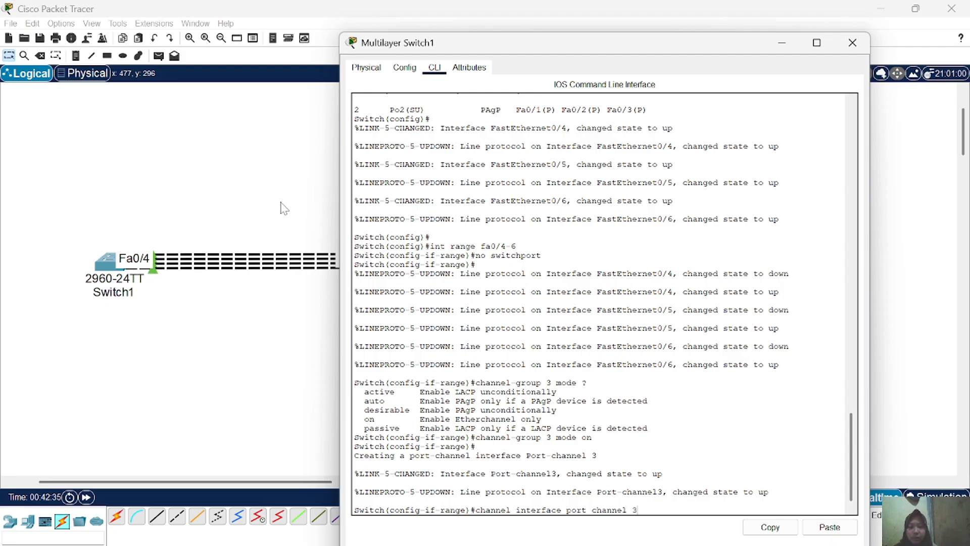
text(3)
key(Return)
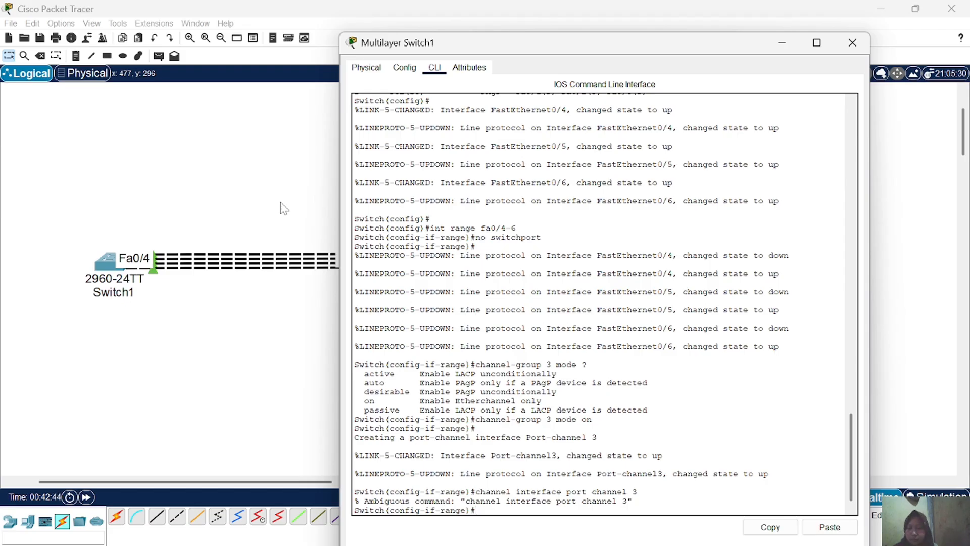
Step: Enter interface po3 on Multilayer Switch1, assign it IP address 10.10.10.1 with mask 255.255.255.0, and close the device window
text(int)
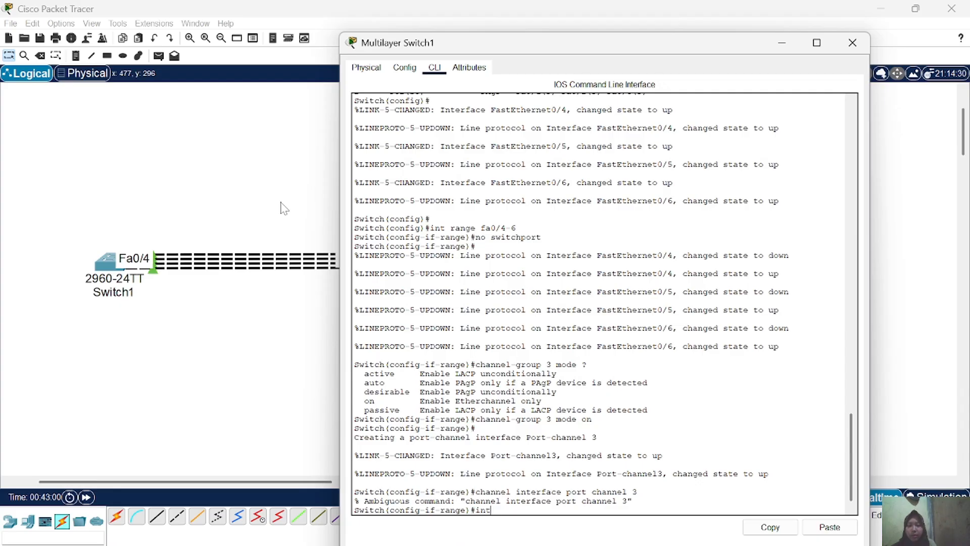
text( po3)
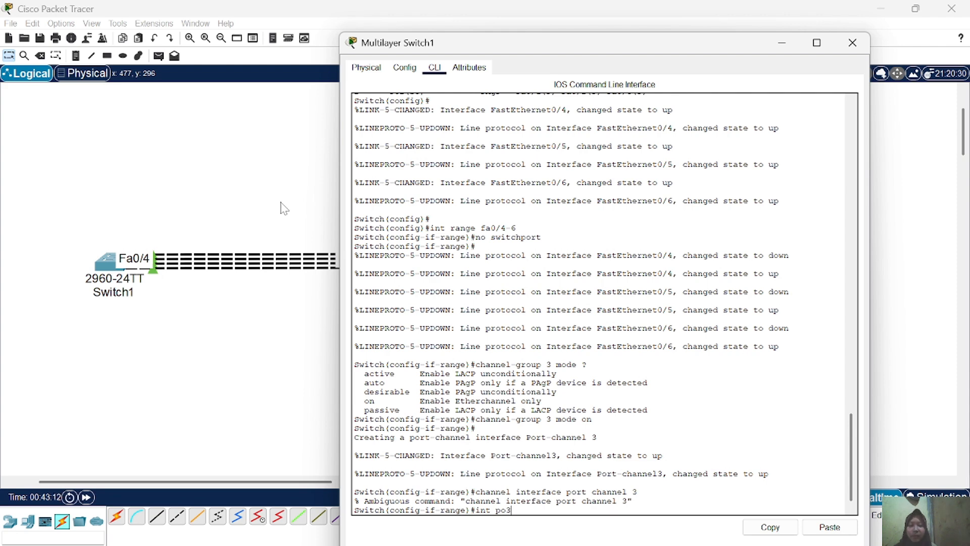
key(Return)
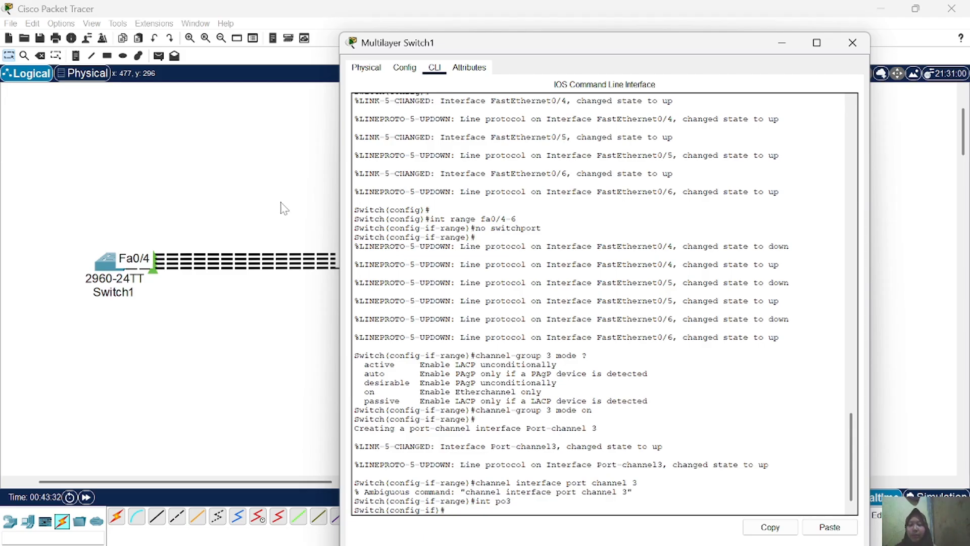
text(ip)
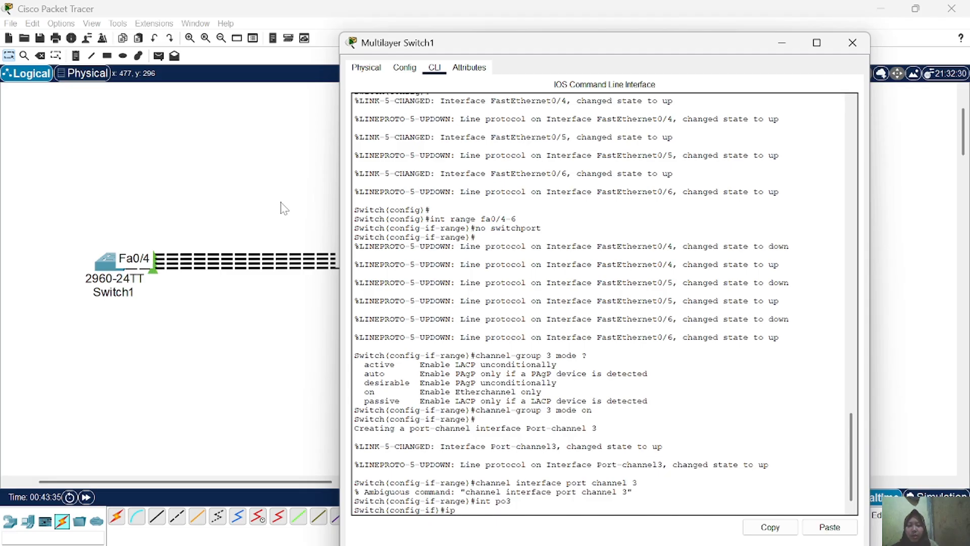
text( address 01.10)
key(BackSpace)
key(BackSpace)
key(BackSpace)
key(BackSpace)
key(BackSpace)
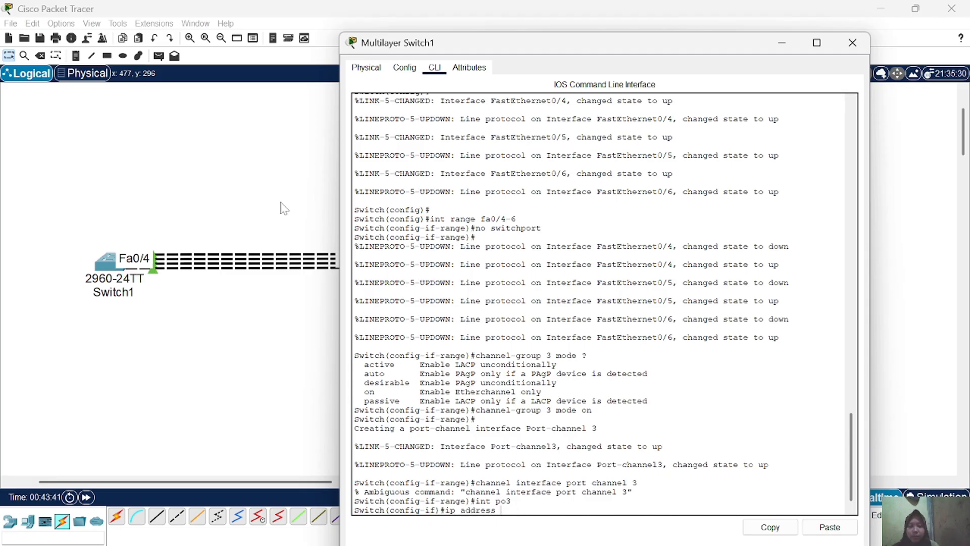
text(10.10.10.1 255.255)
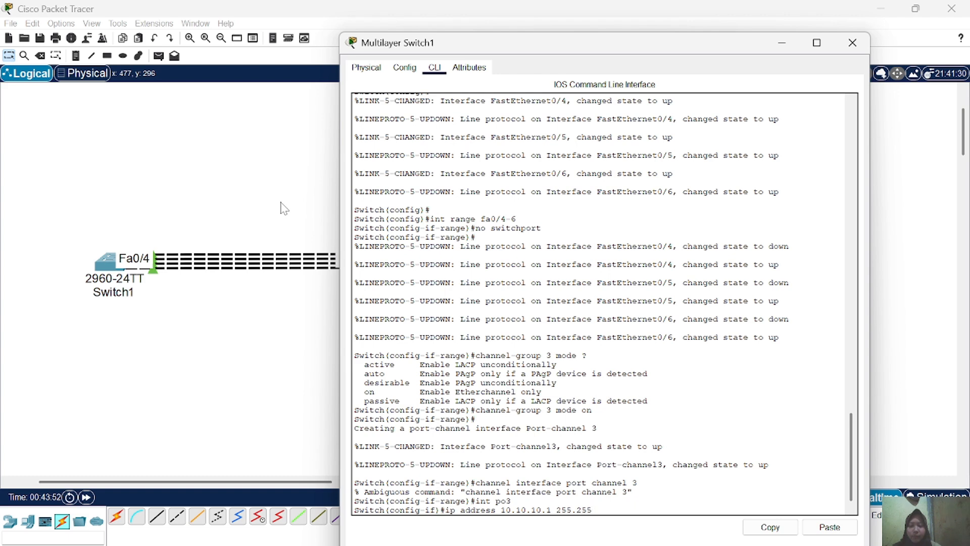
text(.255.0)
key(Return)
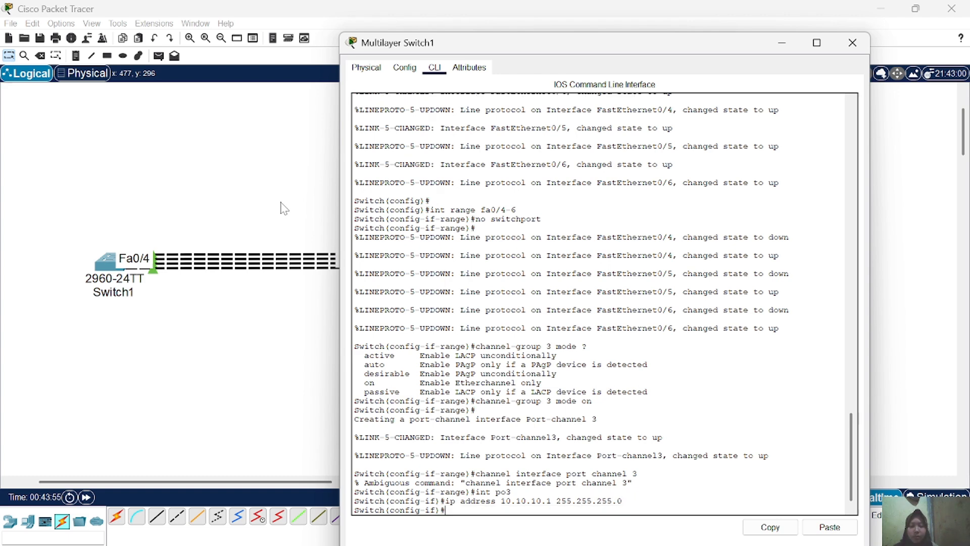
key(alt+F4)
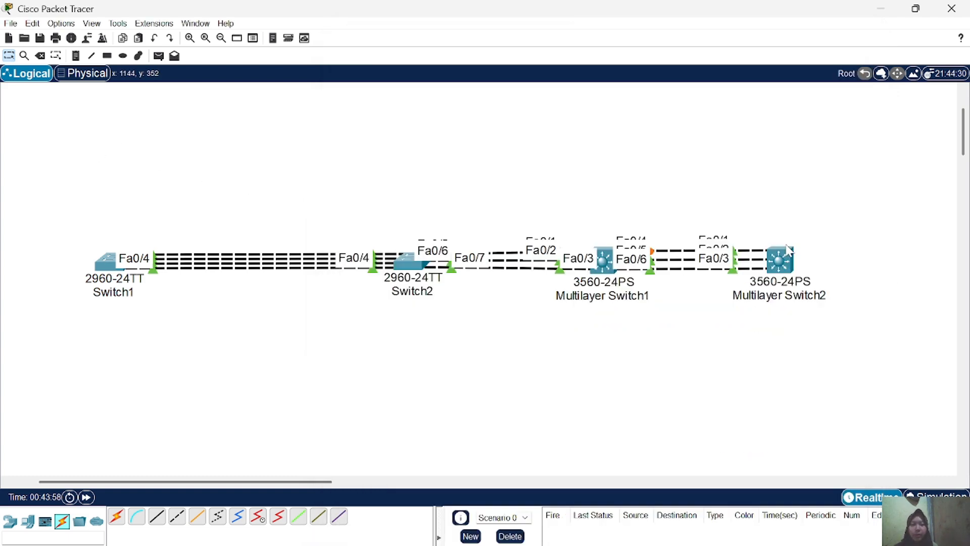
Step: Open Multilayer Switch2's command line and answer no to the initial configuration dialog
click(777, 260)
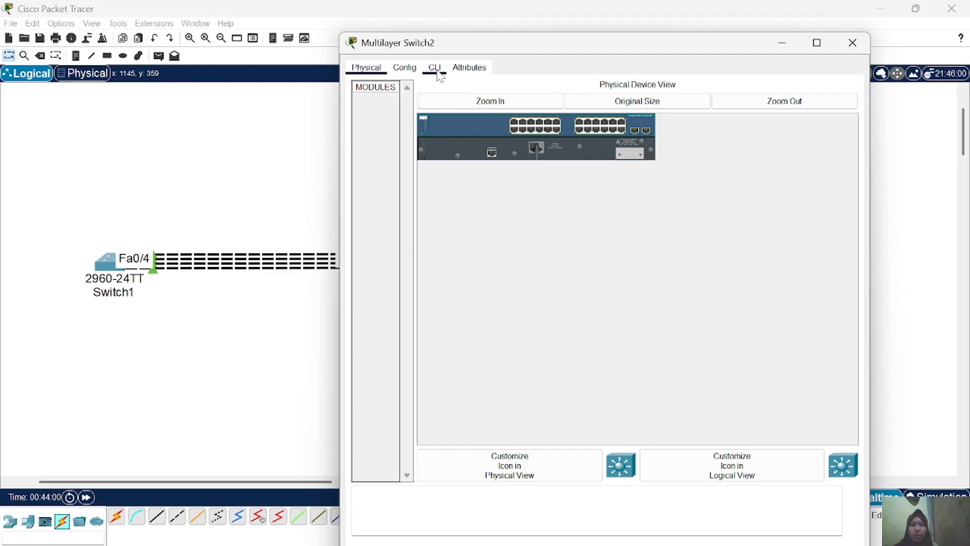
click(435, 67)
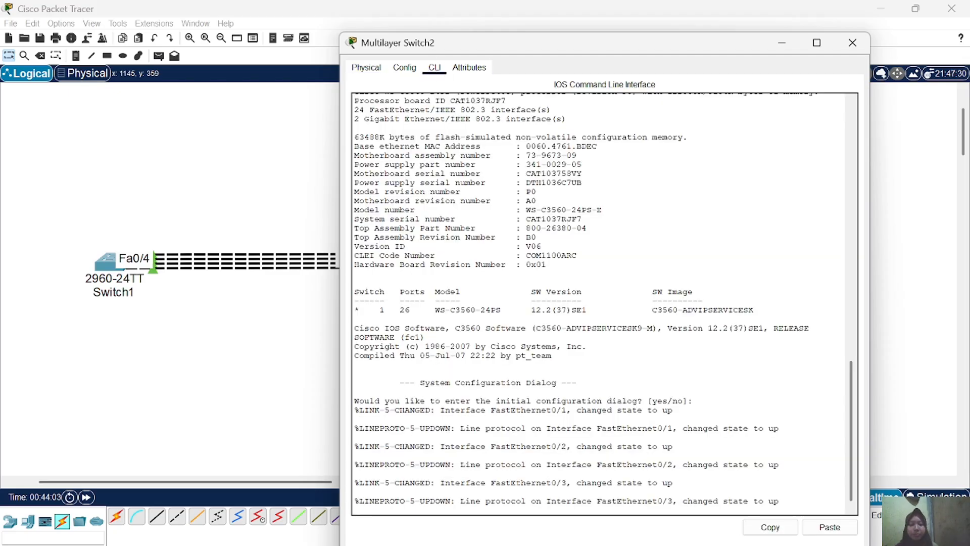
key(Return)
text(no)
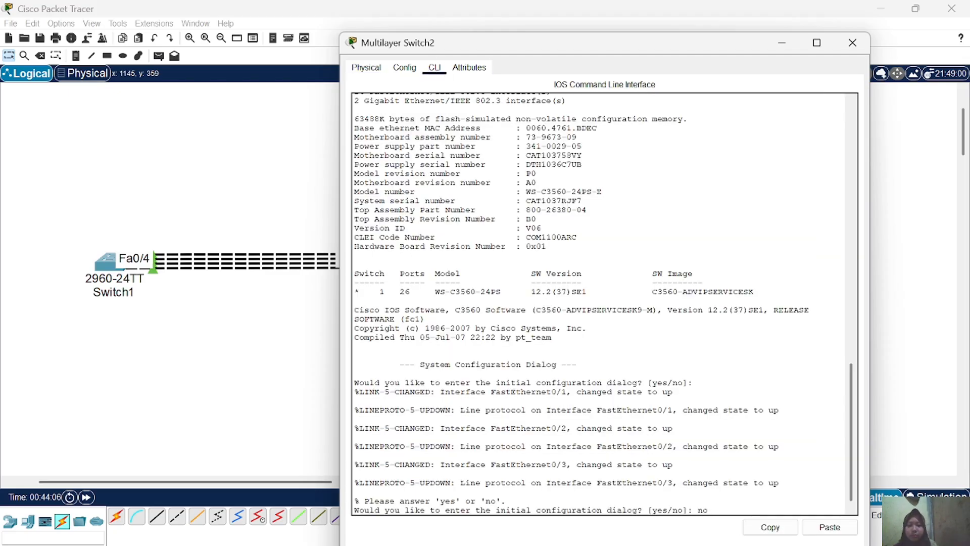
key(Return)
key(Return)
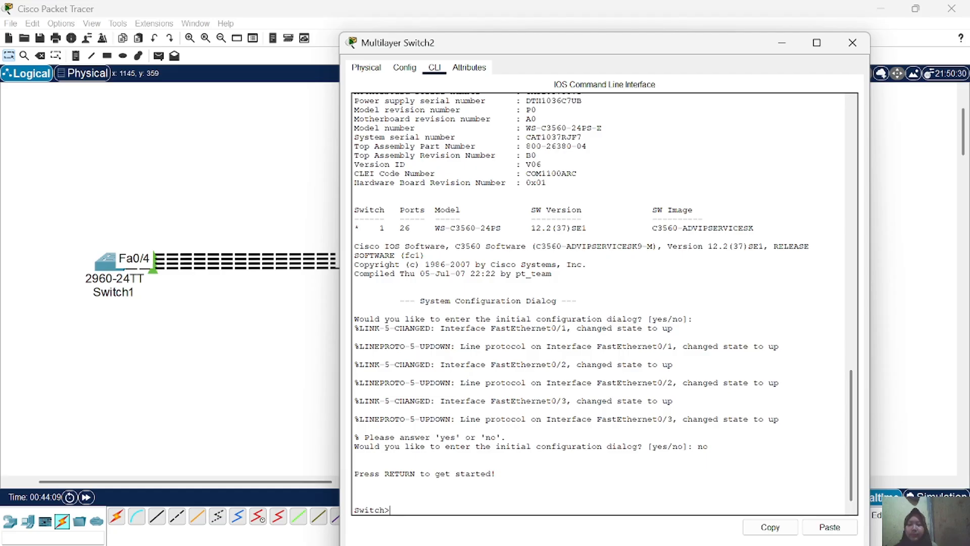
Step: Enter privileged mode and global configuration mode on Multilayer Switch2 with en and conf t
text(en)
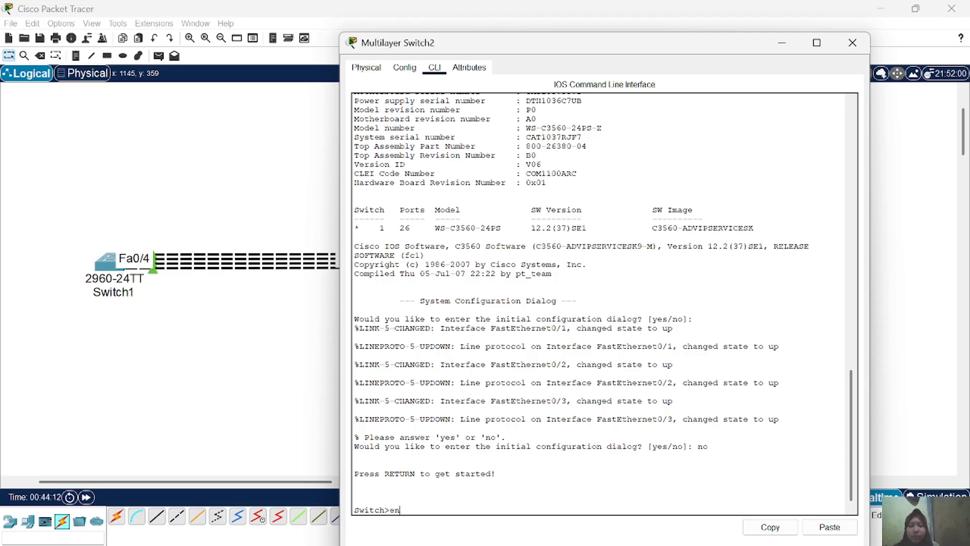
key(Return)
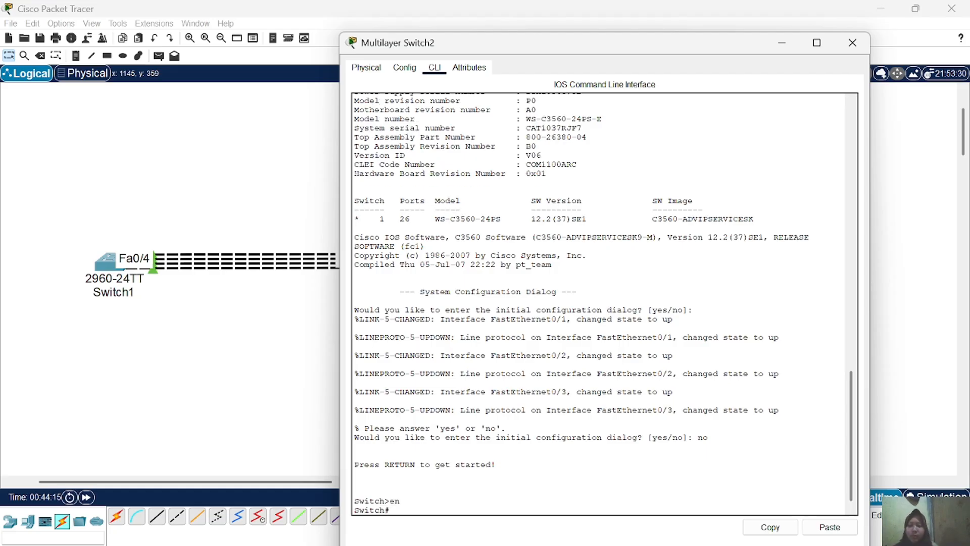
text(conf t)
key(Return)
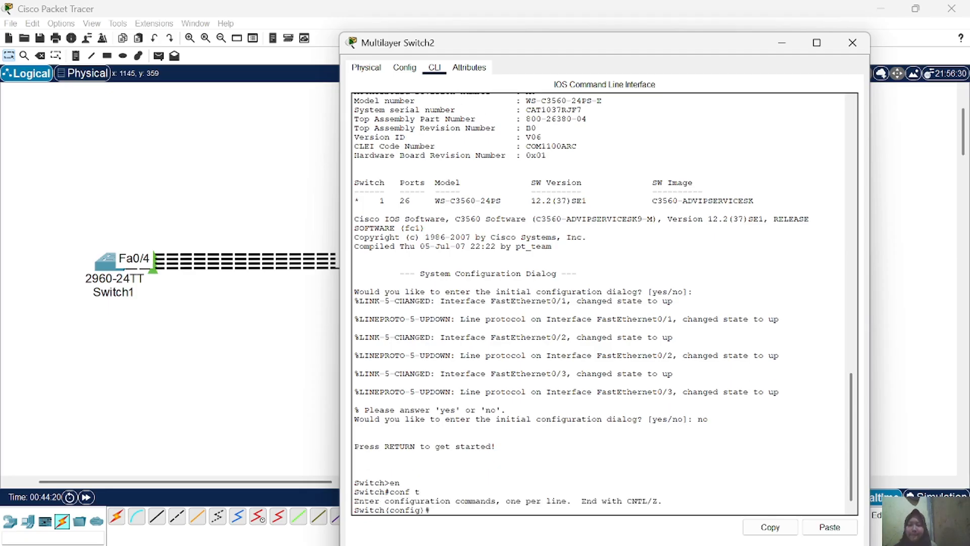
Step: Convert Multilayer Switch2's port range fa0/1-3 to routed ports with the no switchport command
text(int range fa0/1 )
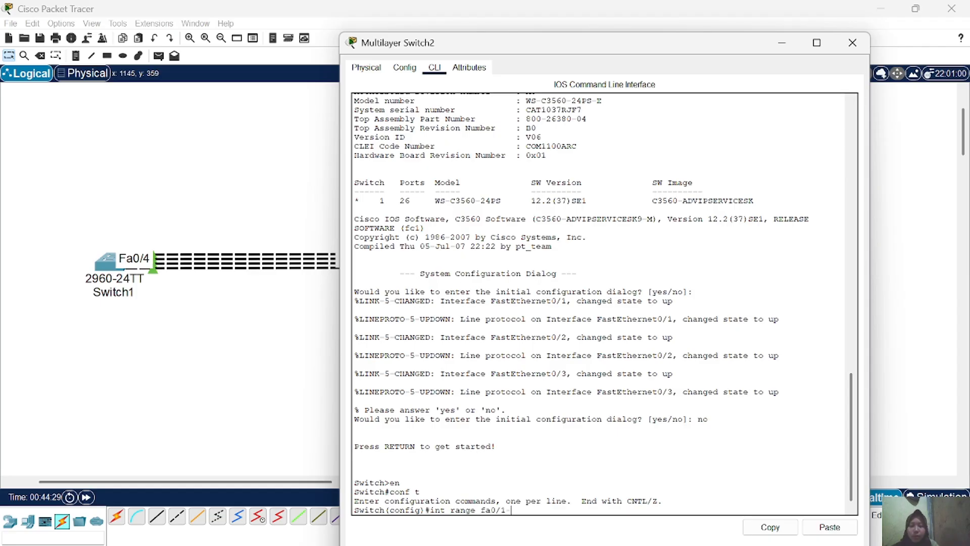
text(3)
key(Return)
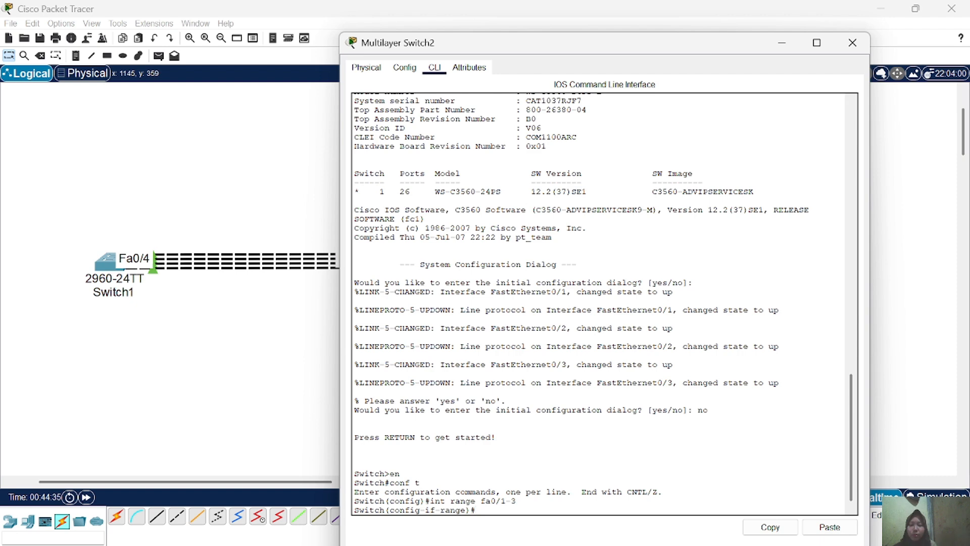
text(no swit)
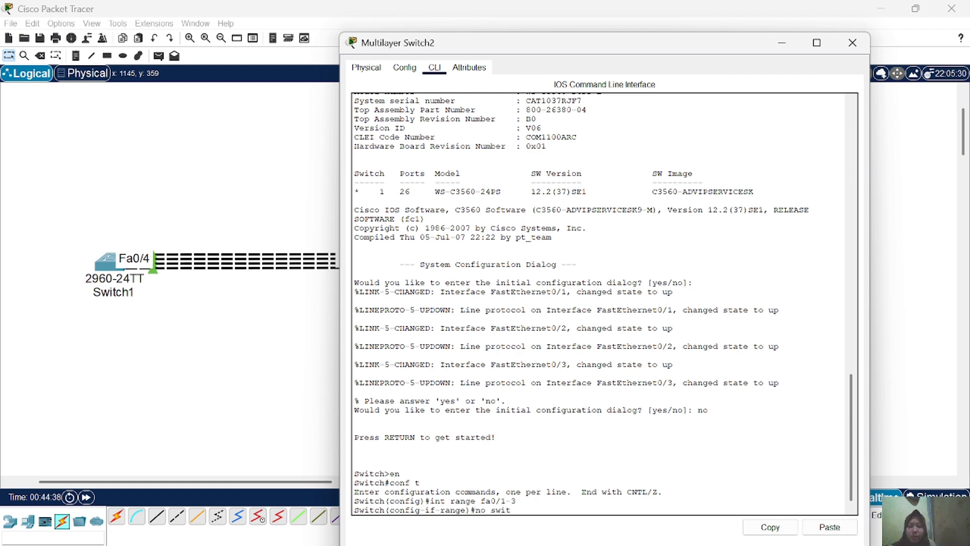
text(chport)
key(Return)
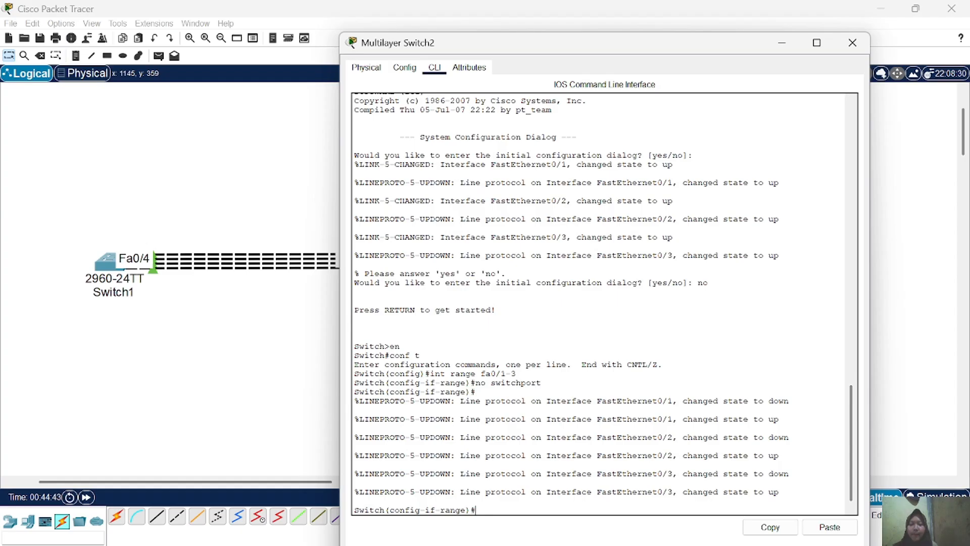
Step: Assign Multilayer Switch2's ports fa0/1-3 to channel-group 3 in mode on
text(channel-)
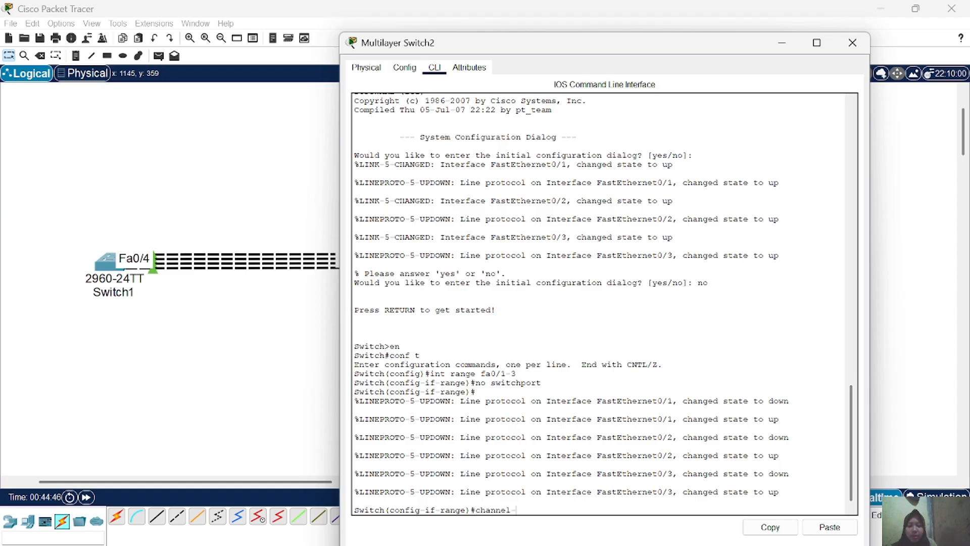
text(group 3 mode)
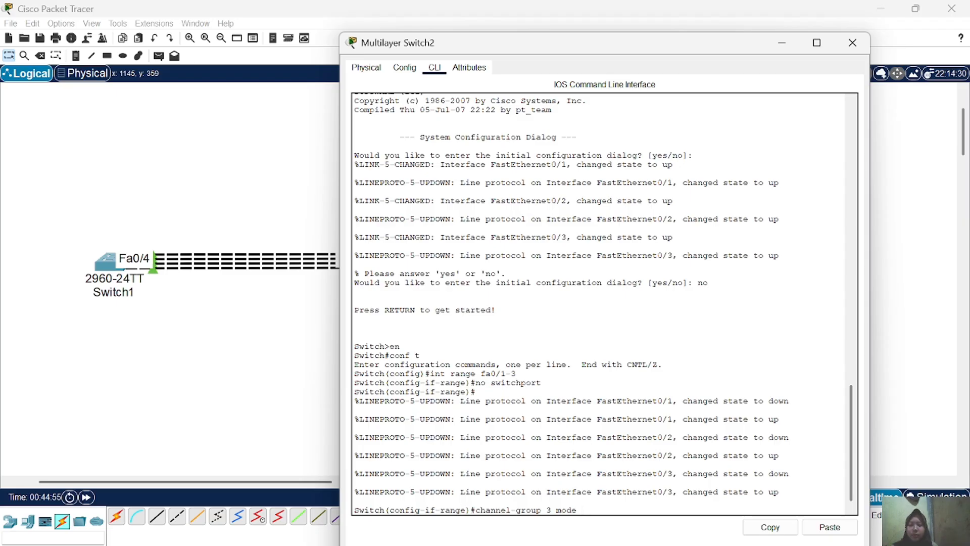
text( on)
key(Return)
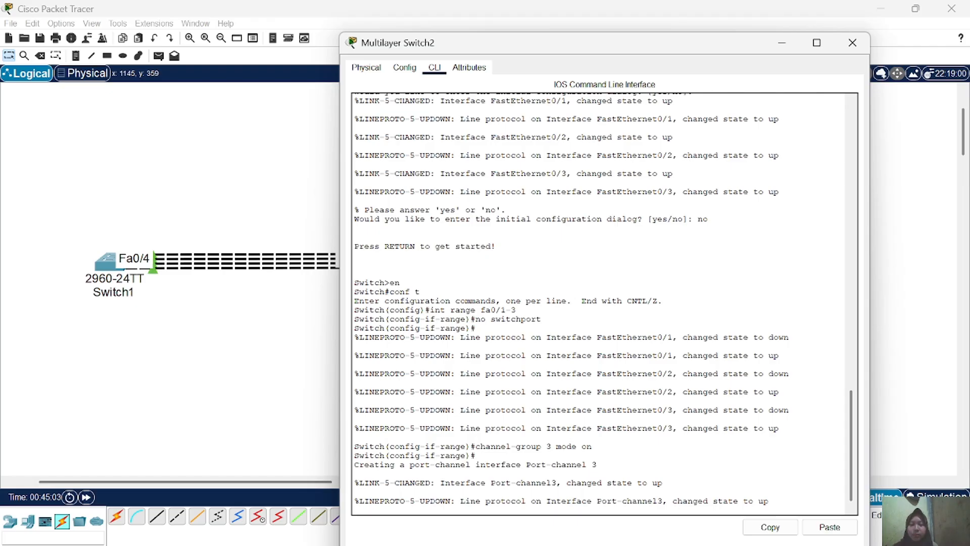
key(Return)
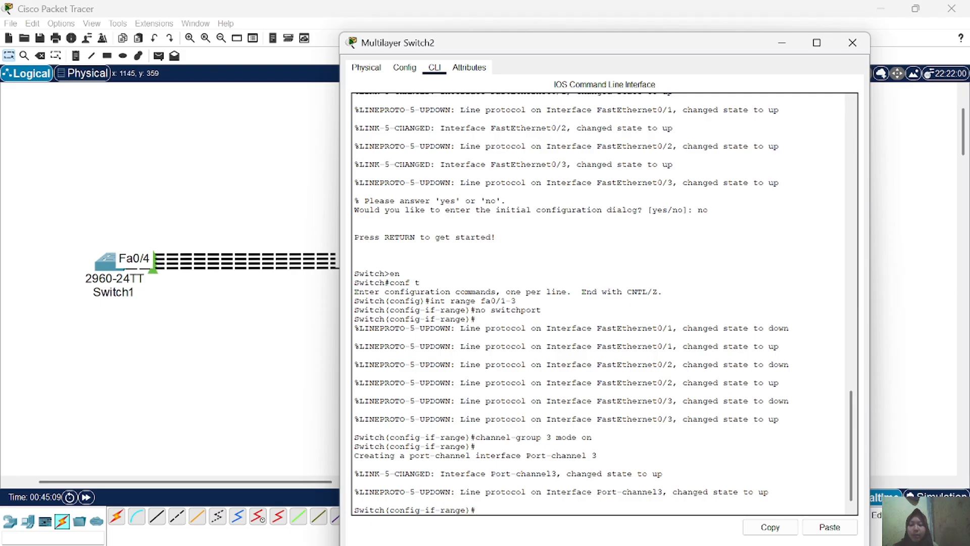
Step: Enter interface po3 on Multilayer Switch2 and assign it IP address 10.10.10.2 with mask 255.255.255.0
text(int po3)
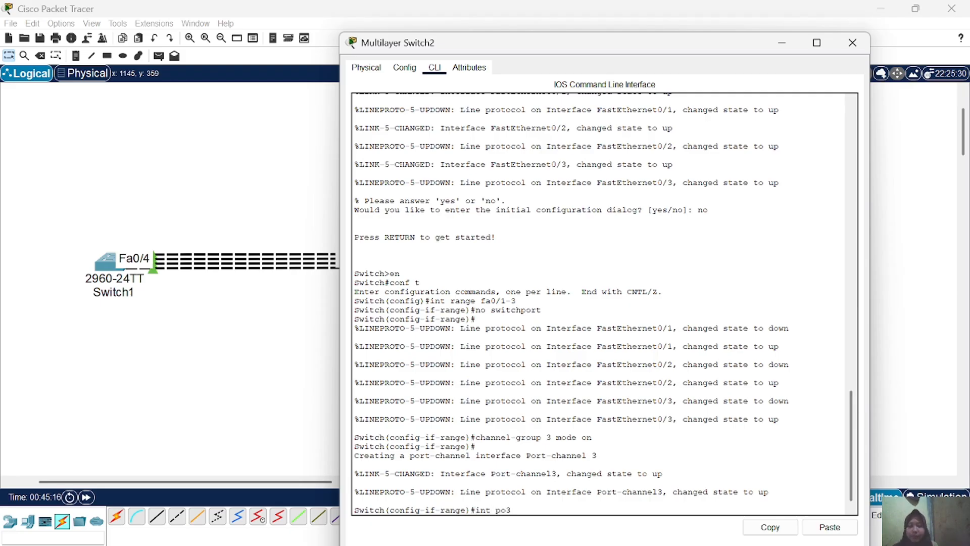
key(Return)
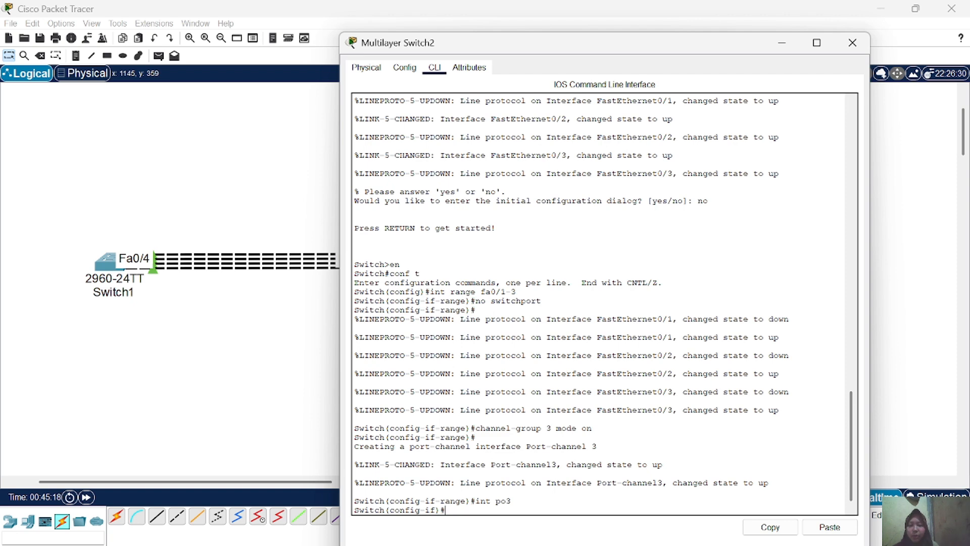
text(ip)
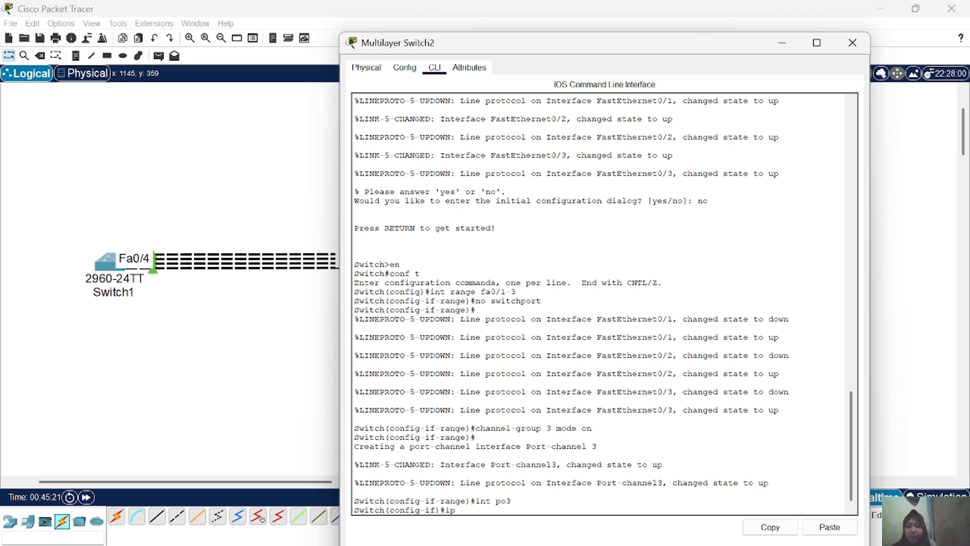
text( add 10.10.10.2)
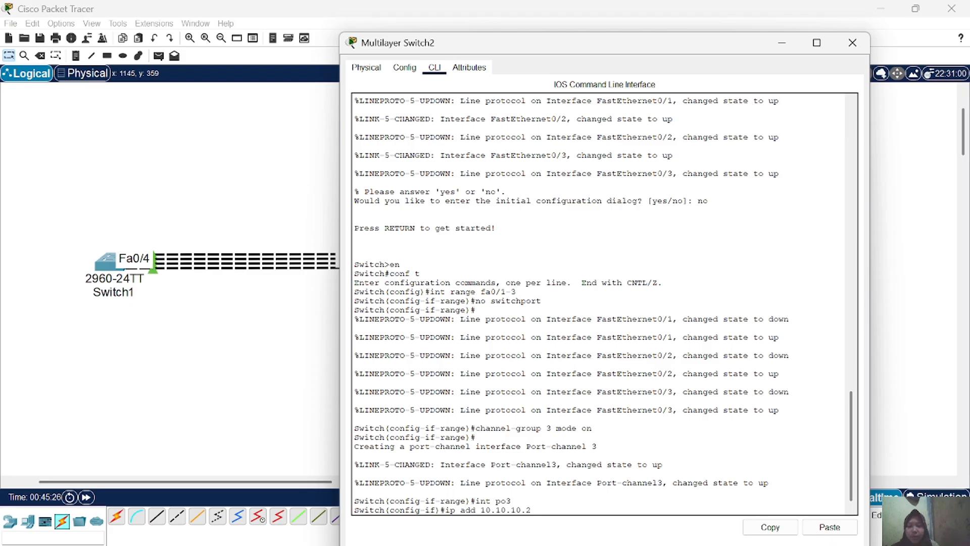
text( 255.255.255)
key(Return)
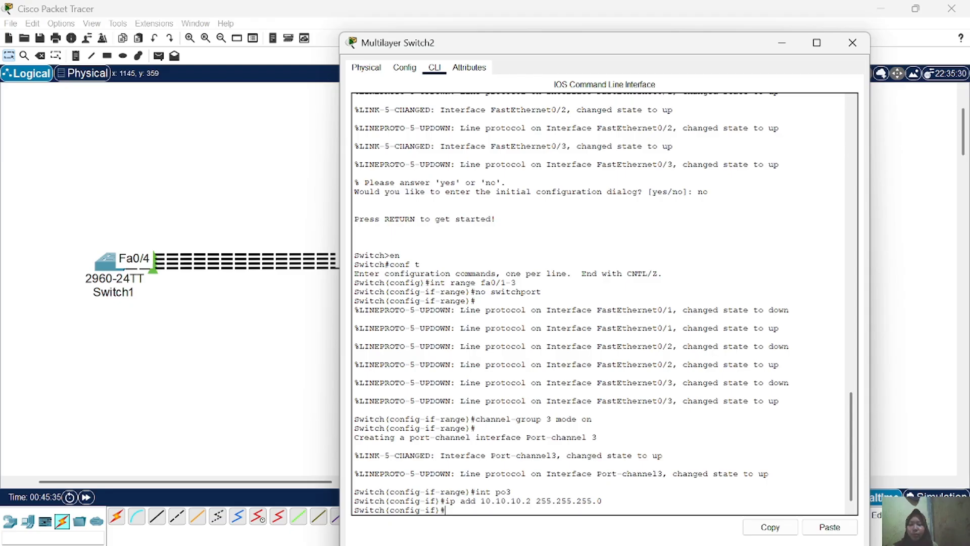
Step: Check the EtherChannel summary on Multilayer Switch2 with do sh ether sum and close the device window
text(do sh etg)
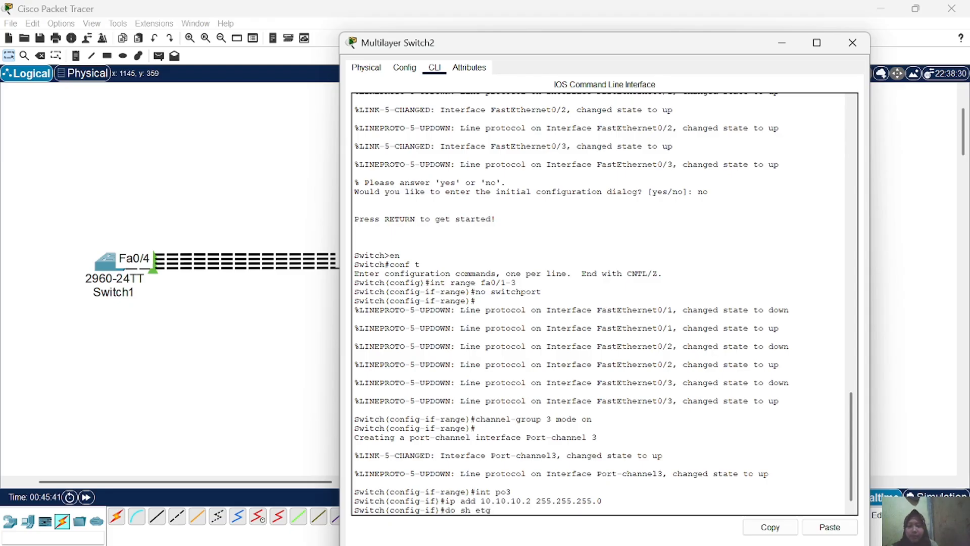
key(BackSpace)
text(her sum)
key(Return)
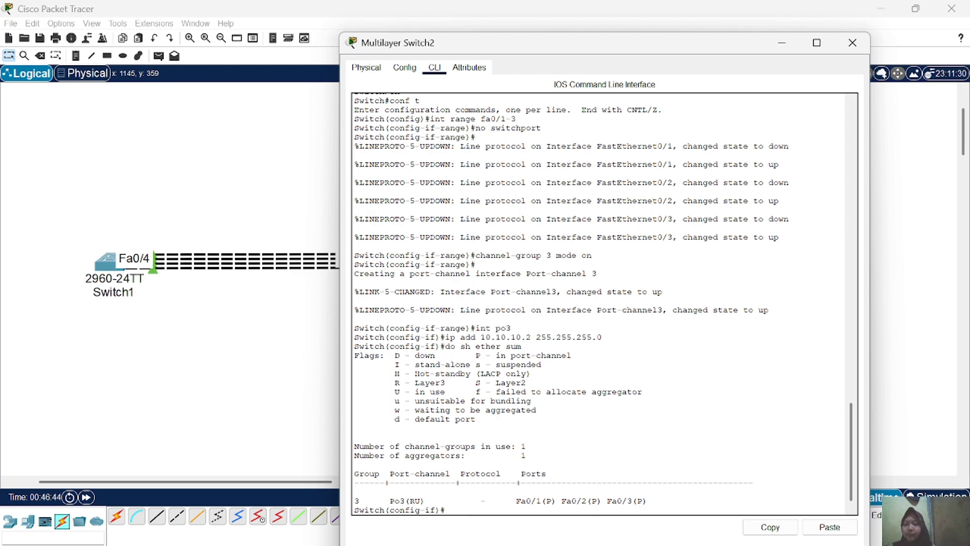
key(alt+F4)
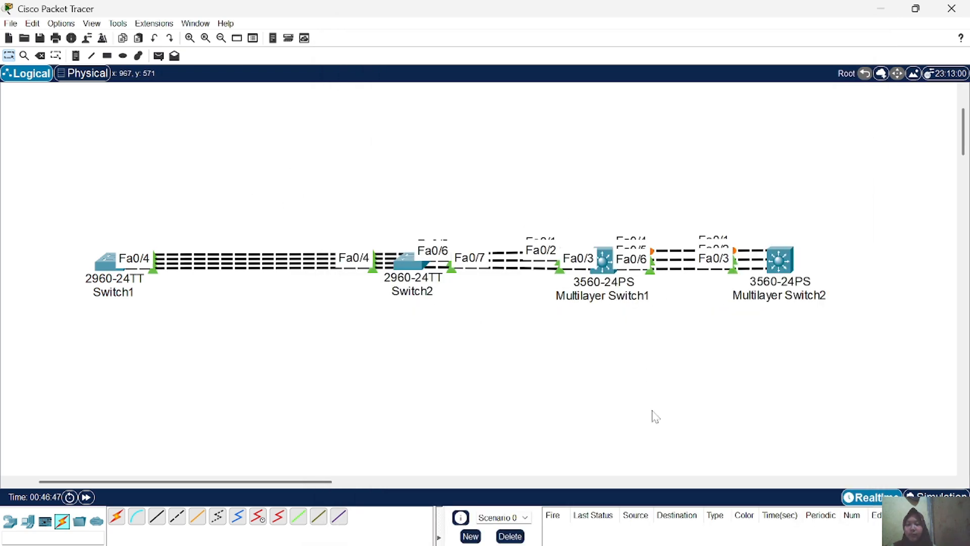